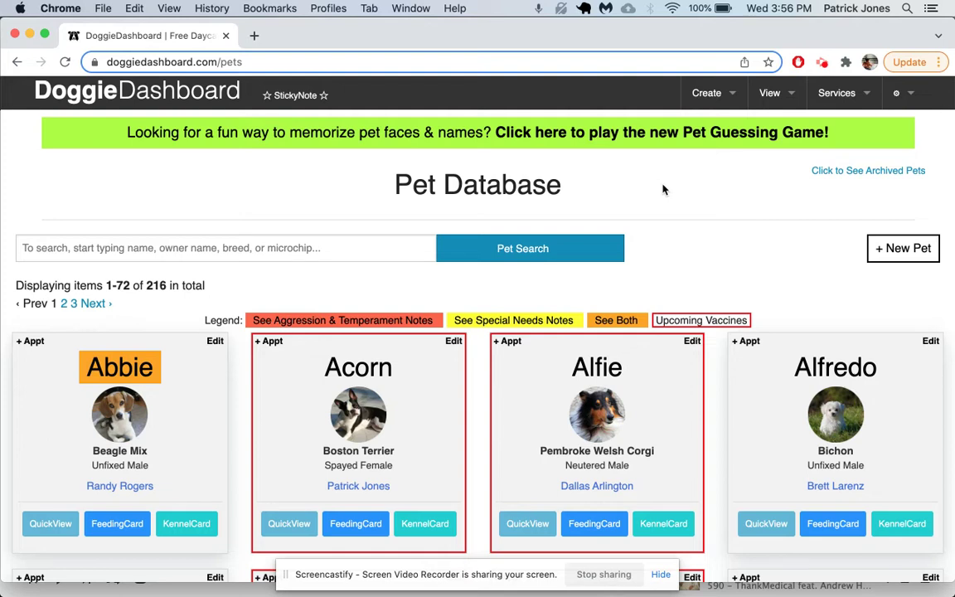
click(604, 423)
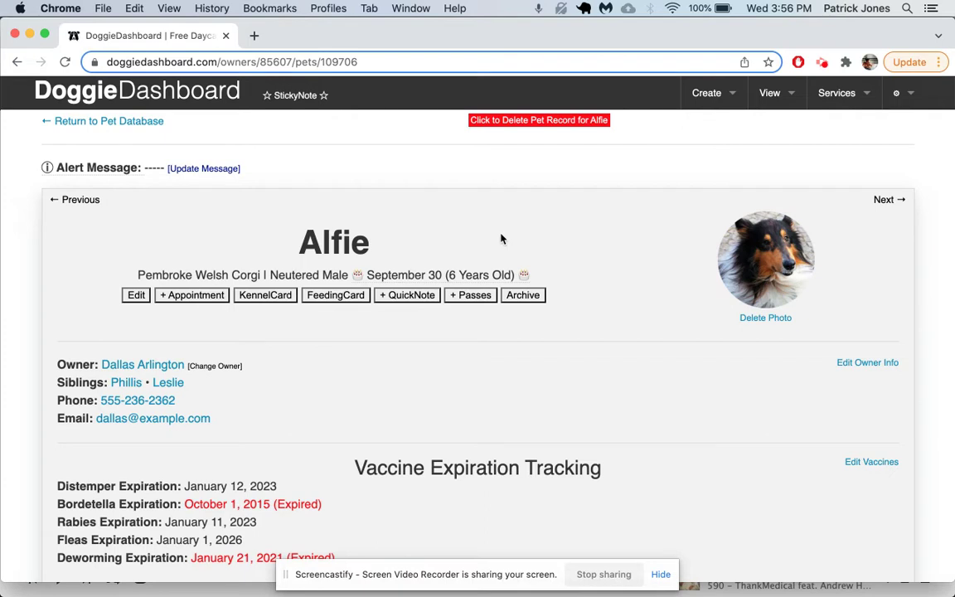
mouse_move(420, 274)
scroll(465, 369, down, 1)
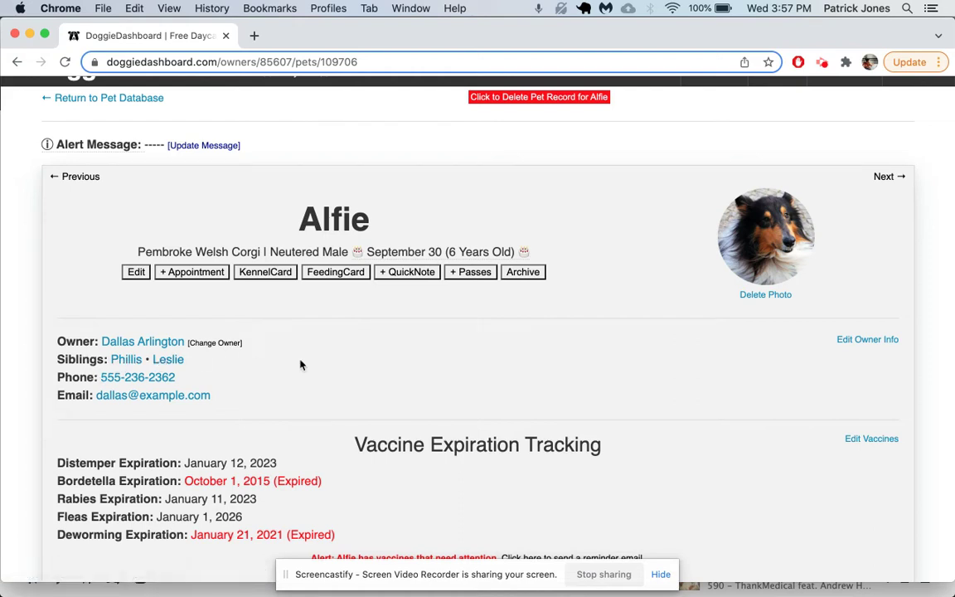
scroll(299, 363, down, 1)
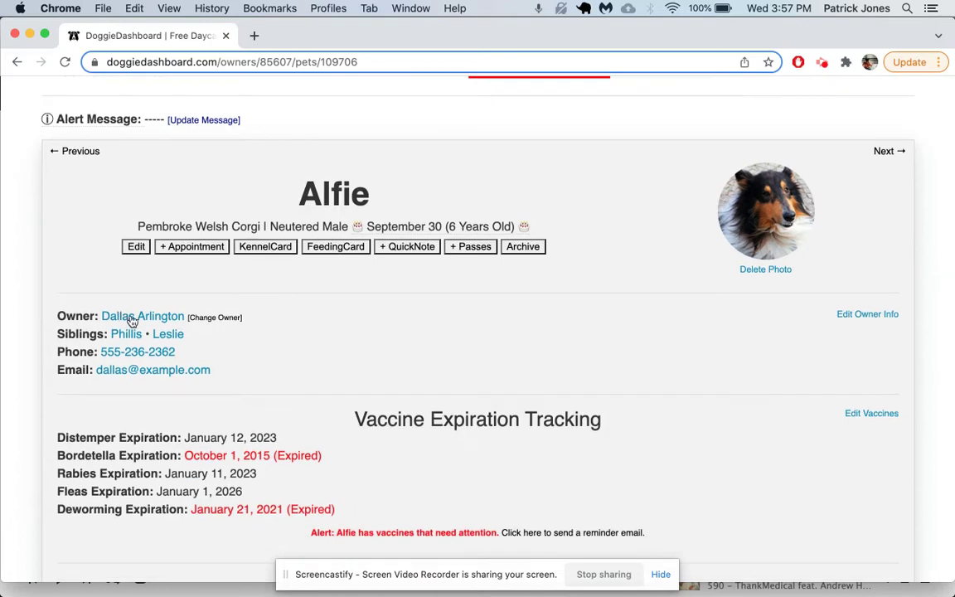
scroll(272, 343, down, 1)
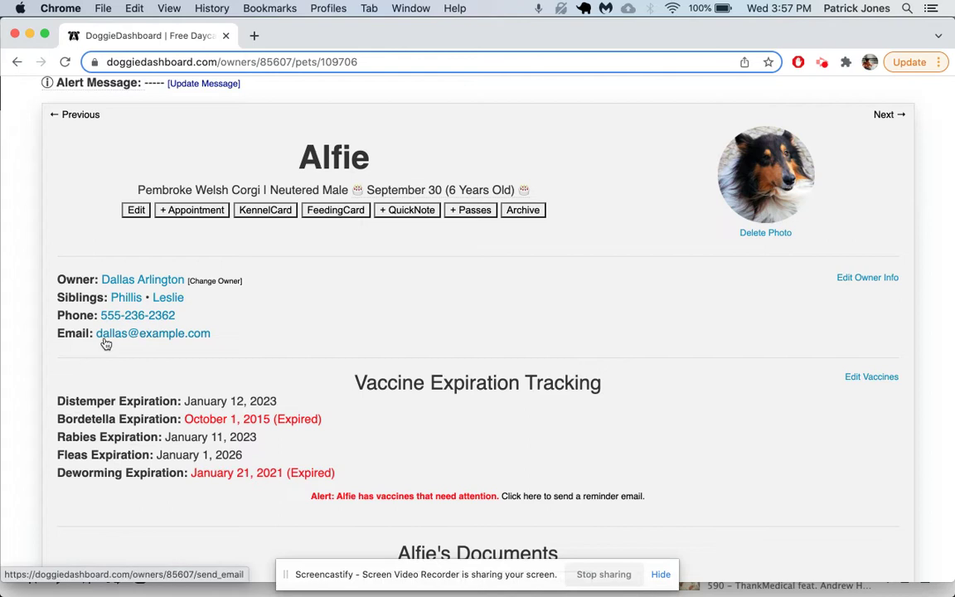
scroll(427, 319, down, 2)
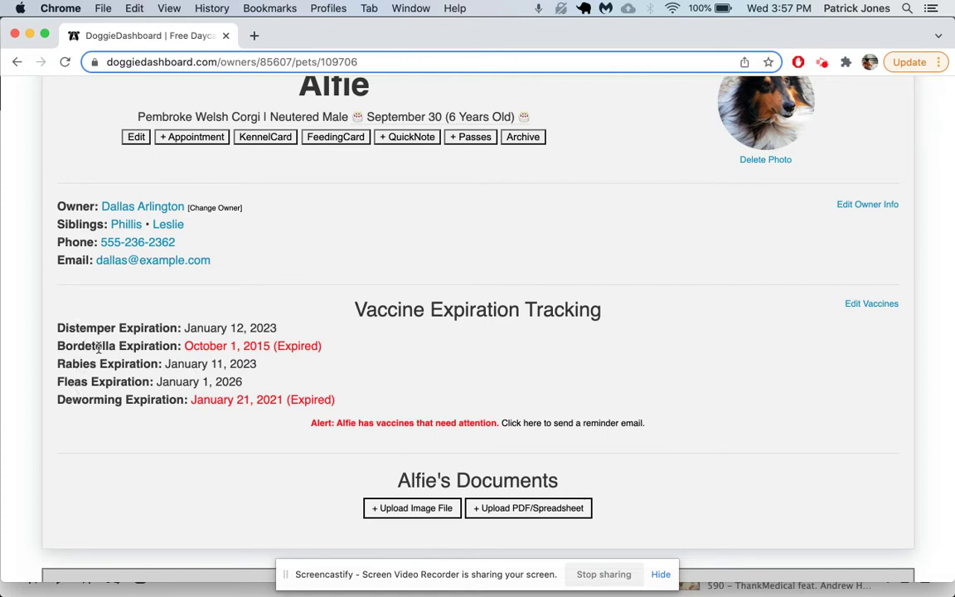
scroll(98, 348, up, 3)
Open Business Settings in a new tab and expand the Pet Vaccine Names section
click(894, 103)
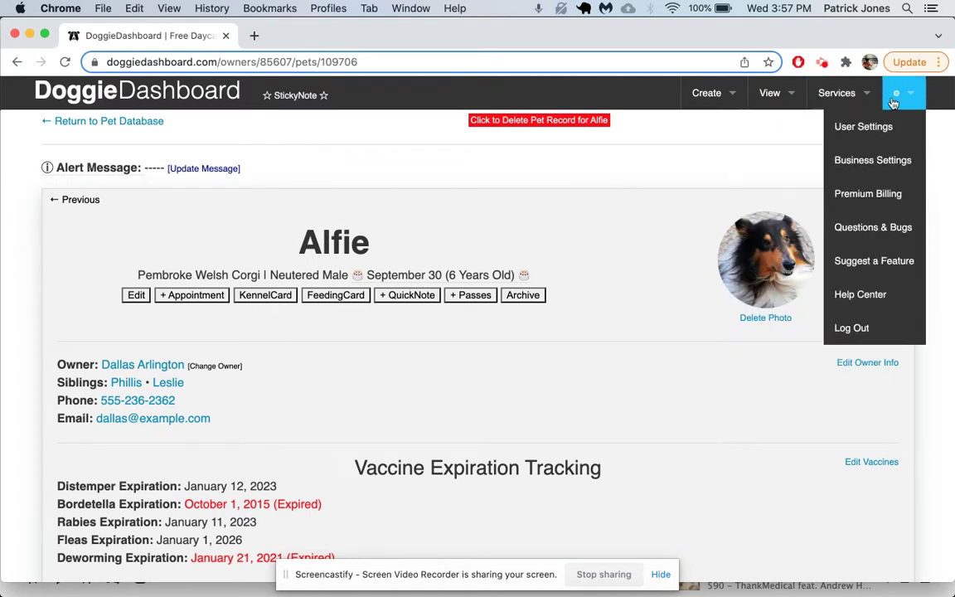
super+click(829, 157)
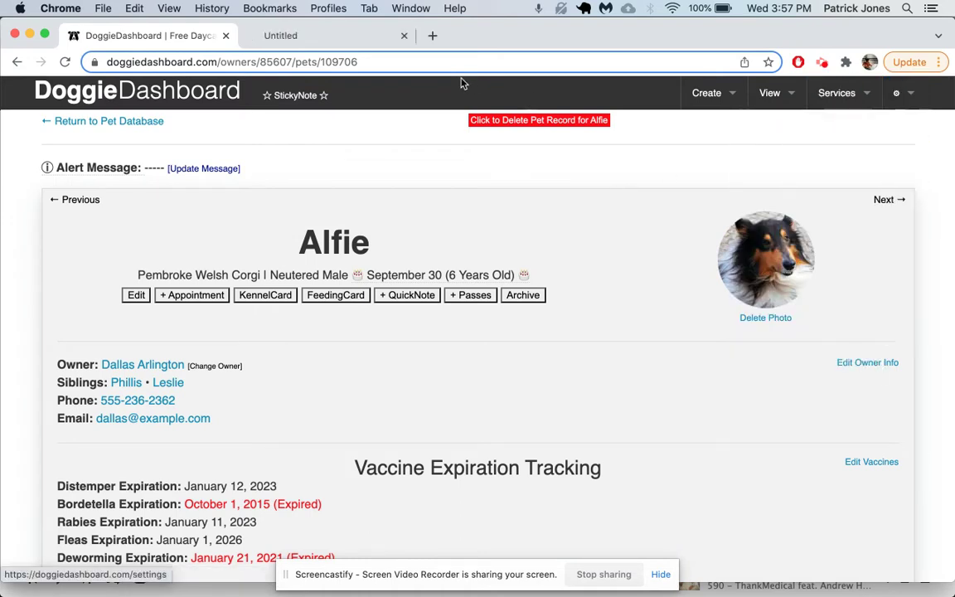
click(315, 35)
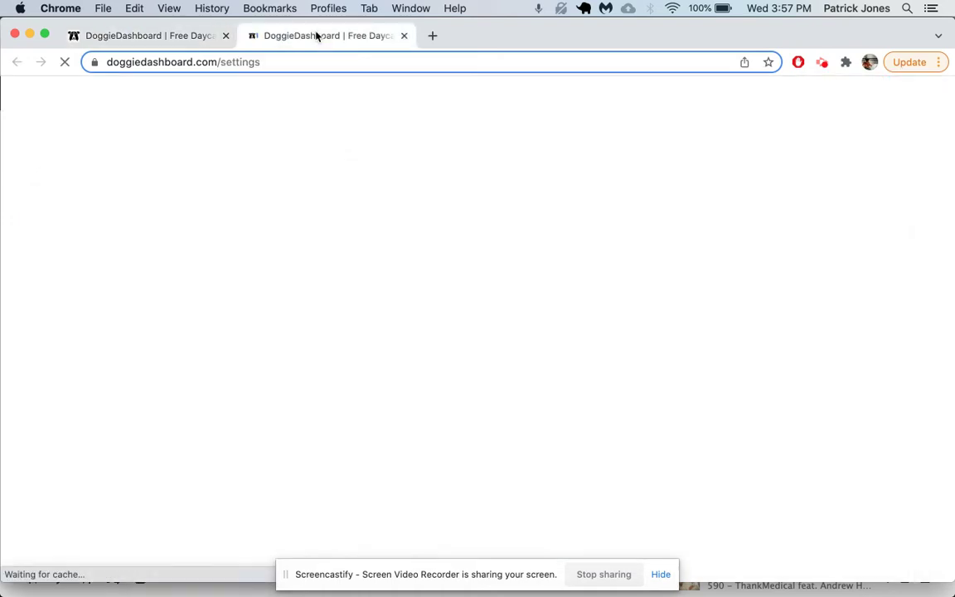
scroll(427, 192, down, 2)
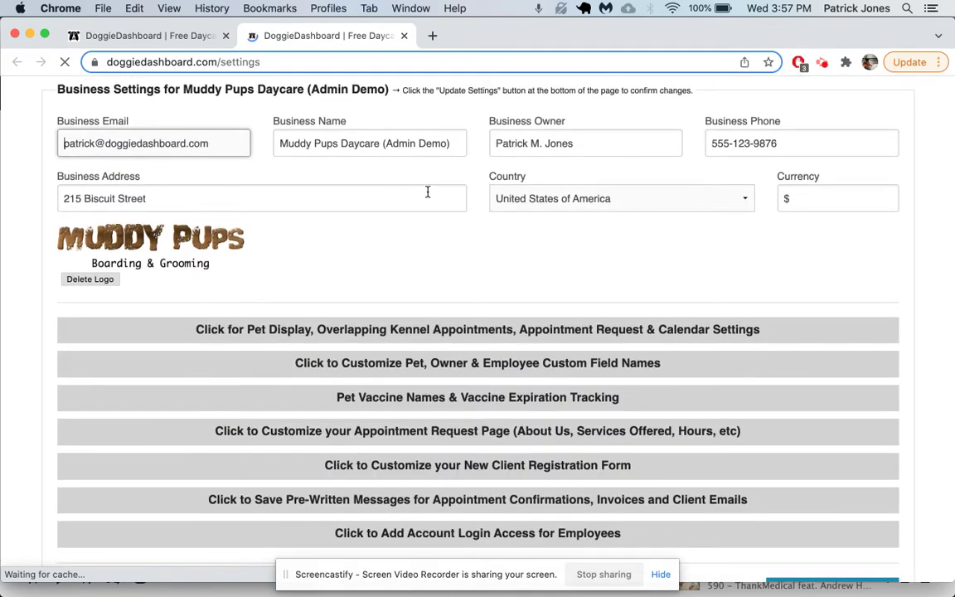
scroll(428, 192, down, 1)
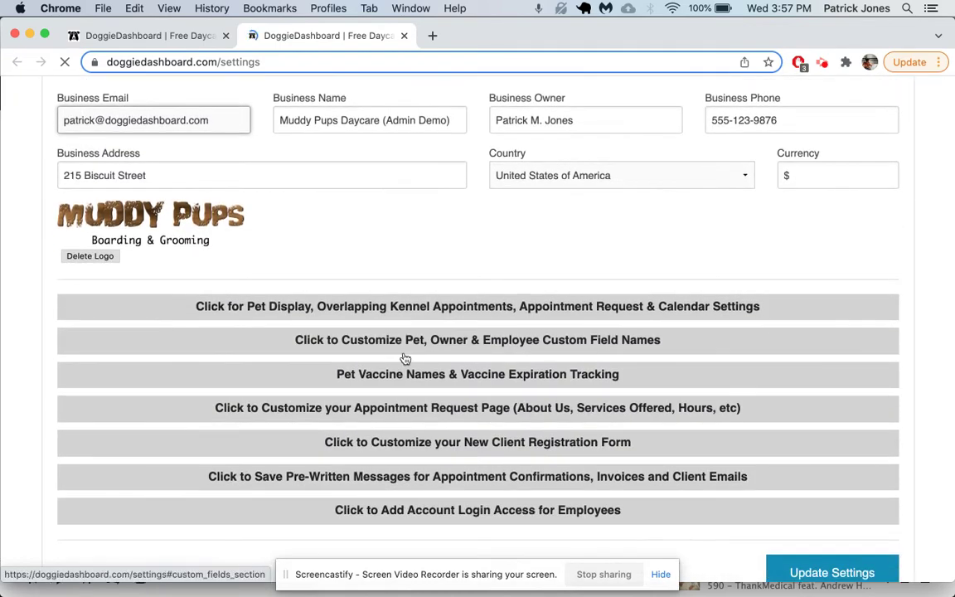
click(479, 378)
scroll(478, 380, down, 1)
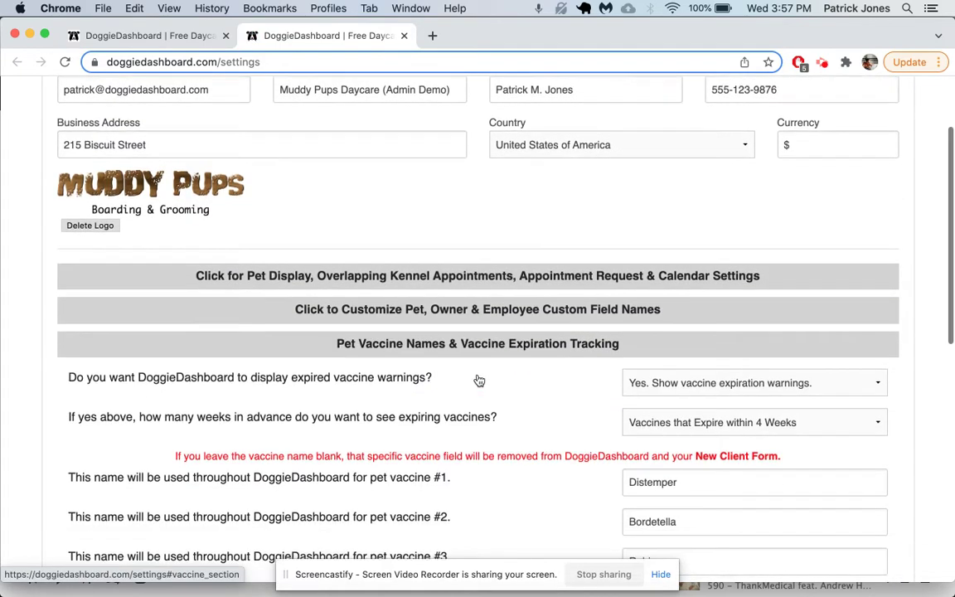
scroll(478, 379, down, 5)
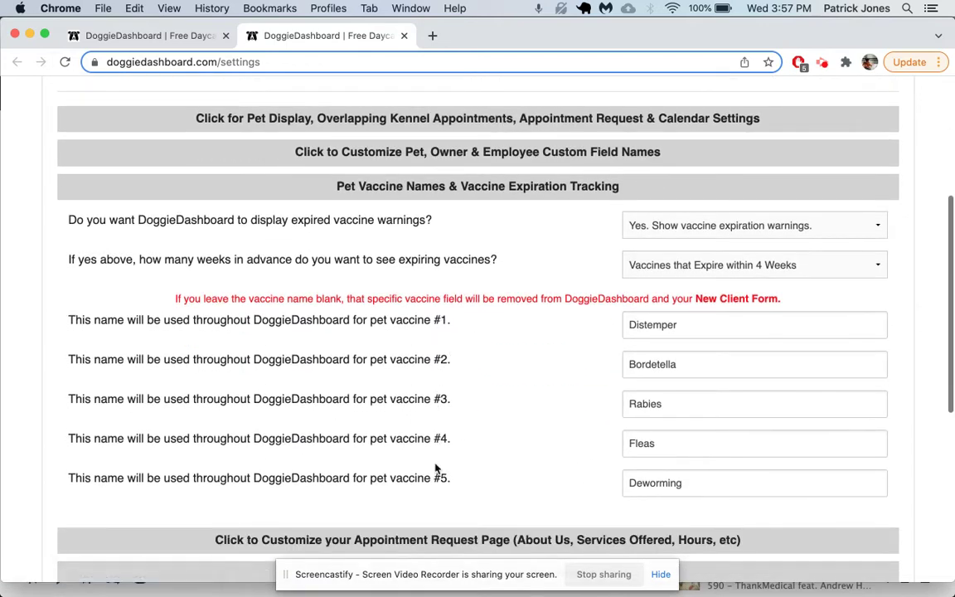
Clear vaccine #5 'Deworming' and rename vaccine #4 from Fleas to 'Kennel Cough'
double_click(675, 480)
key(BackSpace)
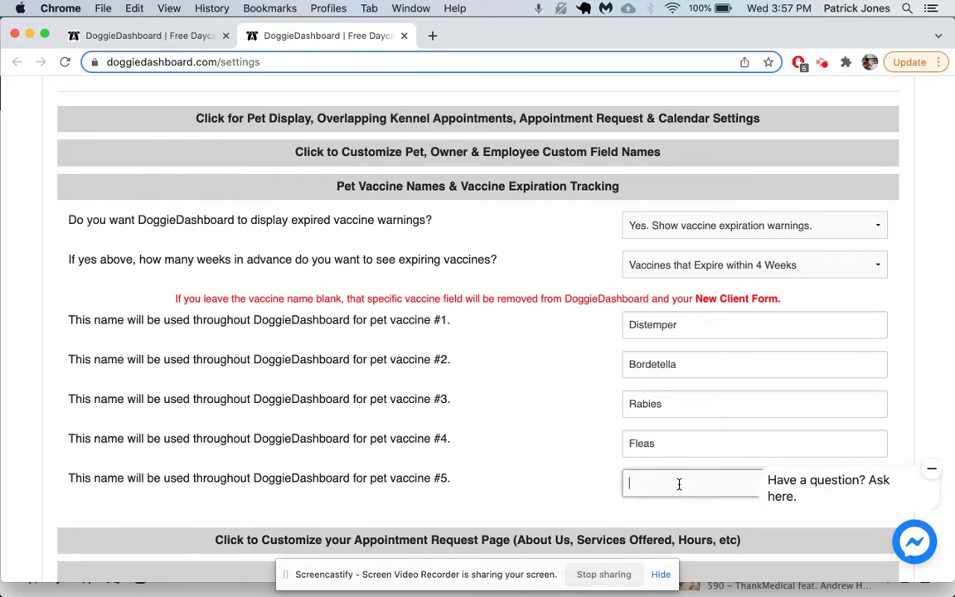
double_click(665, 446)
key(BackSpace)
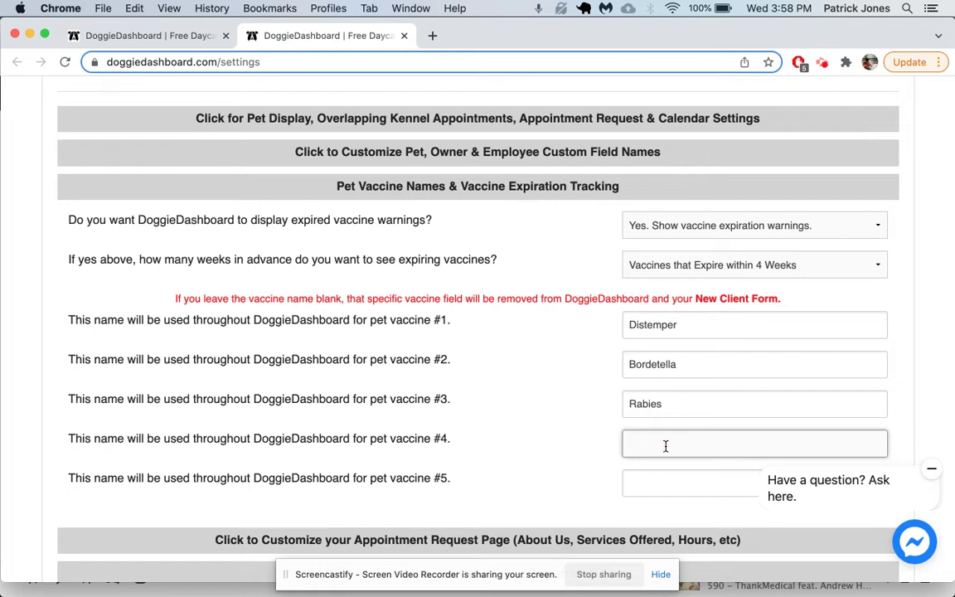
text(Kennel Cough)
scroll(704, 411, down, 5)
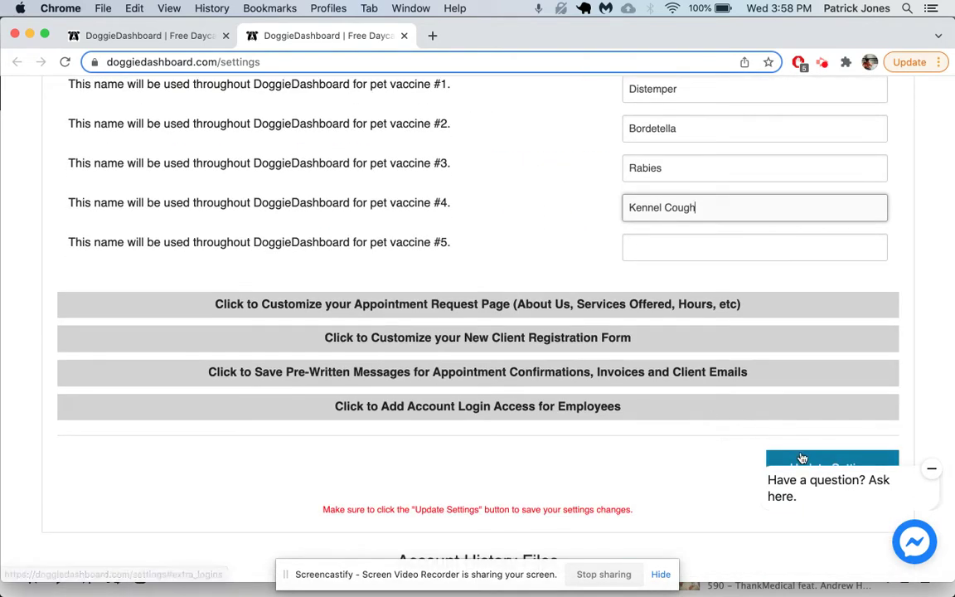
click(801, 456)
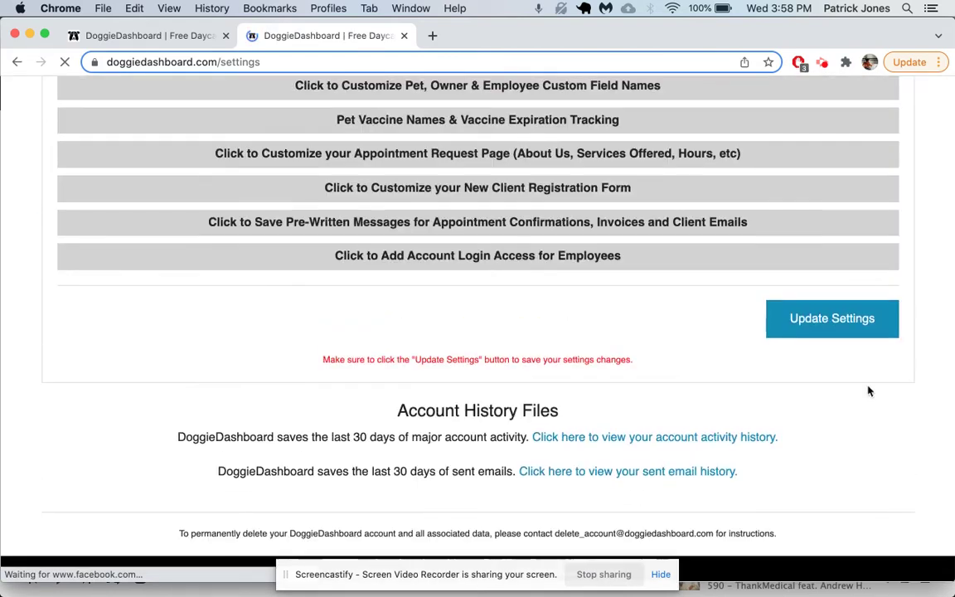
click(818, 318)
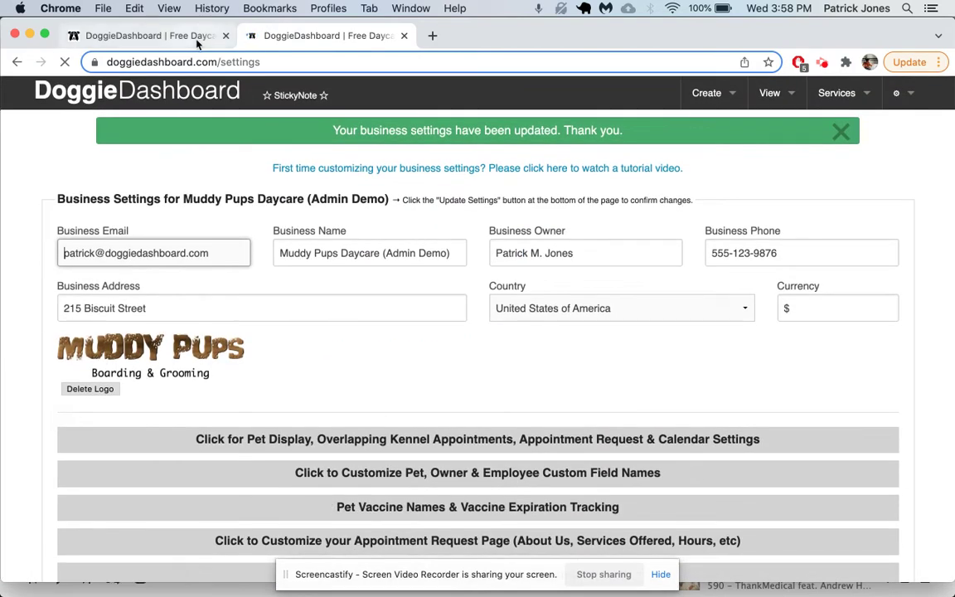
click(197, 40)
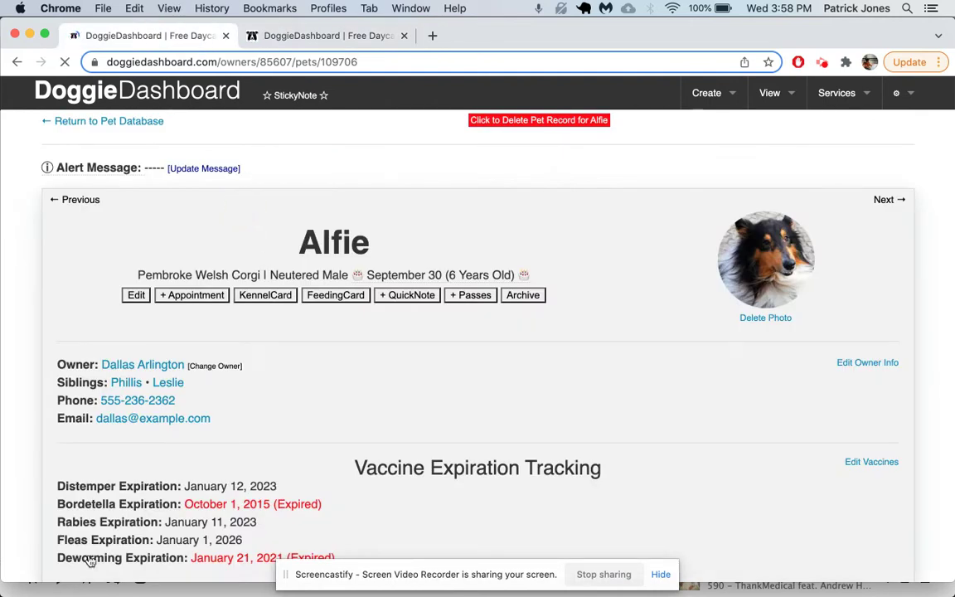
Check that the profile now lists Kennel Cough and Vaccine 5 expirations, then edit Alfie's record
scroll(163, 522, down, 2)
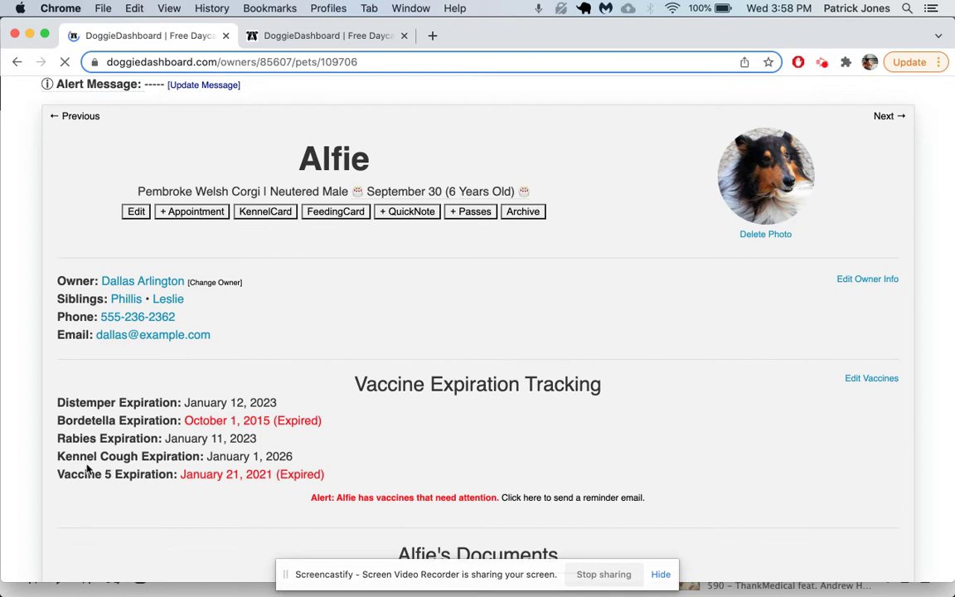
drag(116, 475, 48, 481)
click(91, 485)
drag(179, 473, 281, 481)
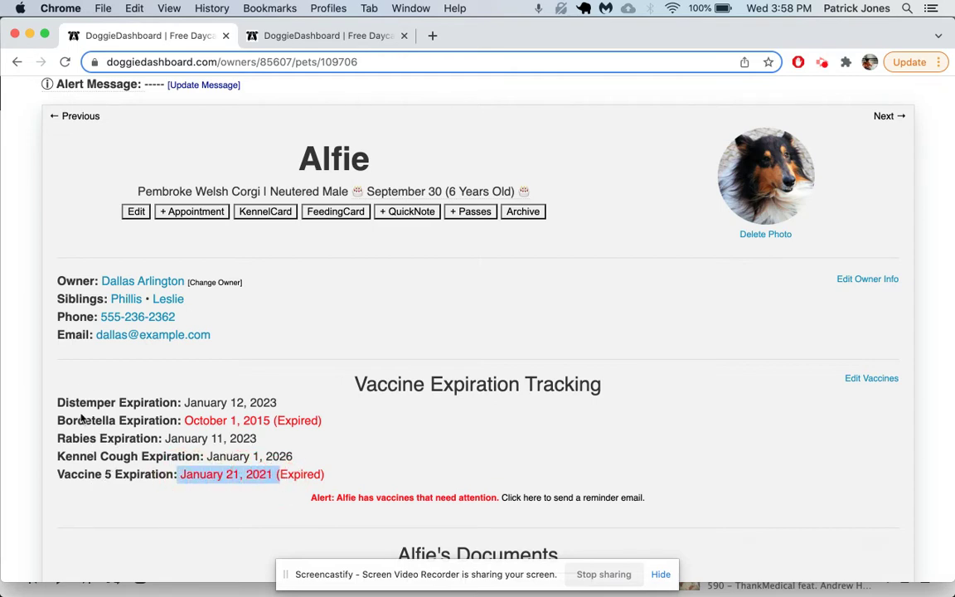
drag(114, 474, 65, 476)
click(109, 513)
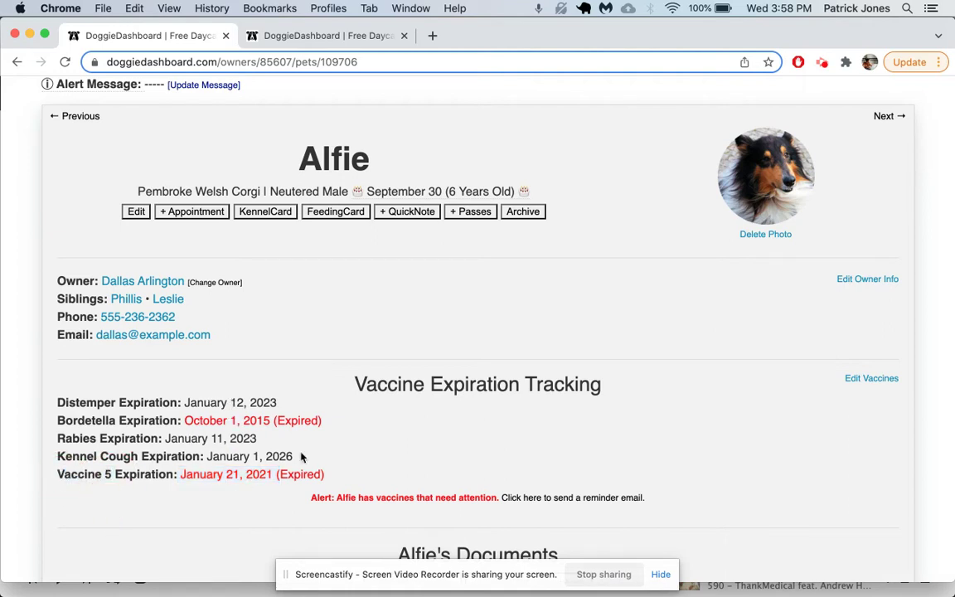
click(136, 216)
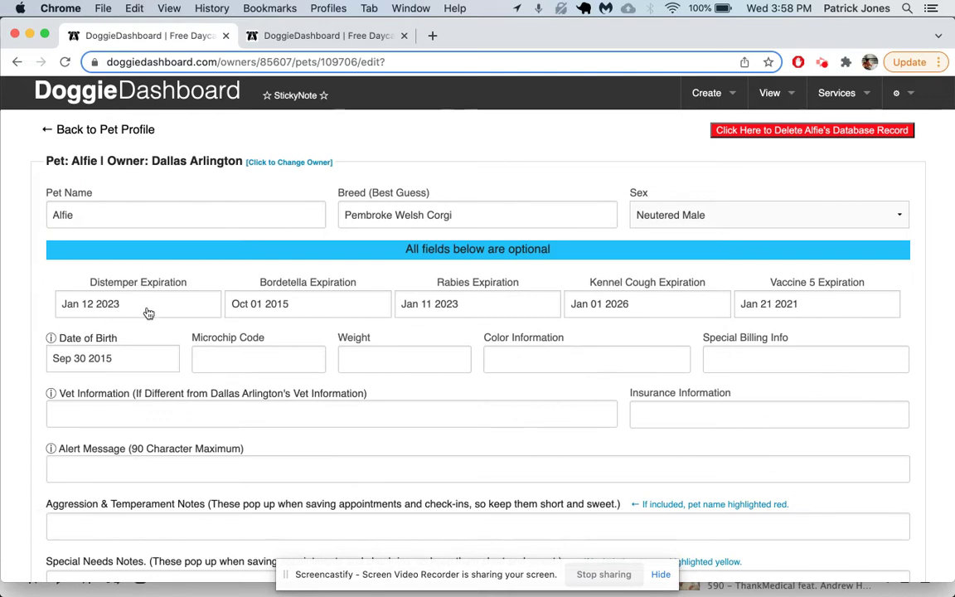
Set Distemper expiration to Feb 9 2023, Bordetella to Oct 12 2023, and clear Vaccine 5's date
click(142, 305)
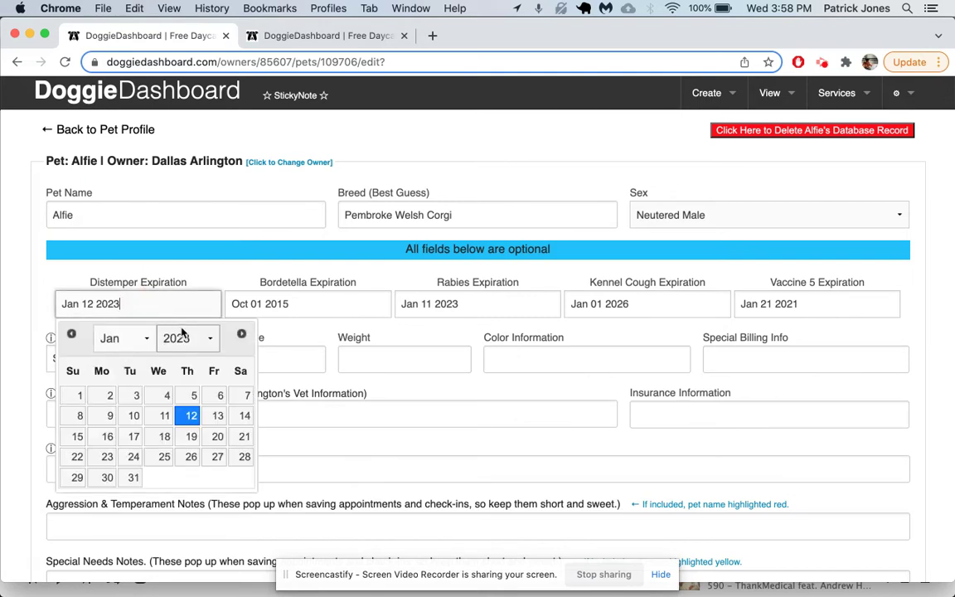
click(242, 335)
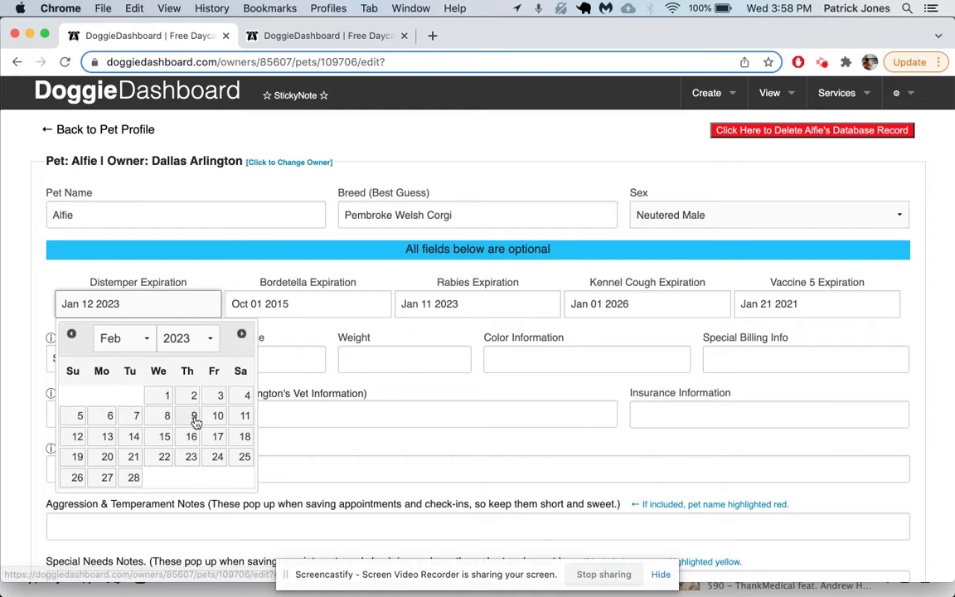
click(195, 421)
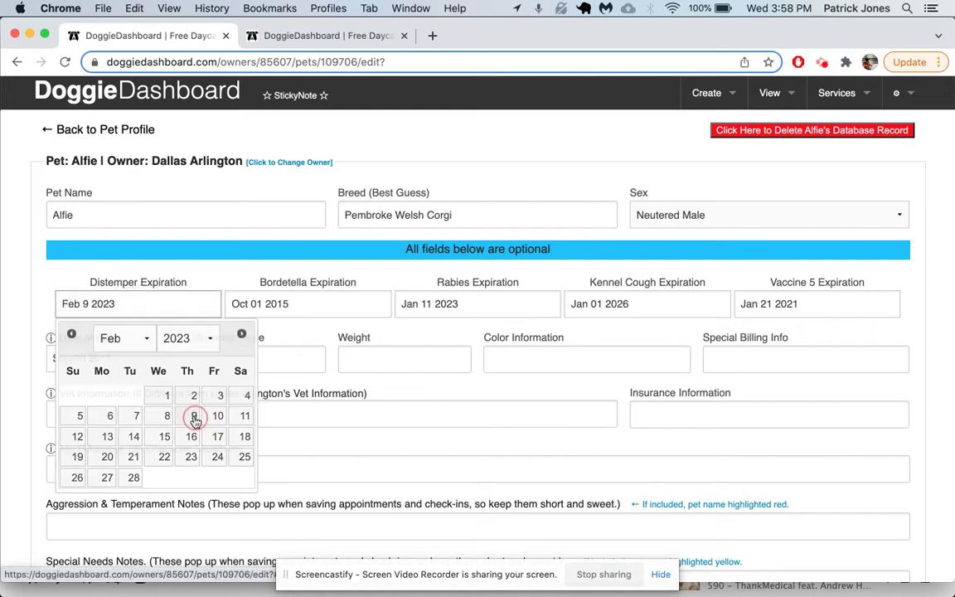
click(304, 305)
click(337, 338)
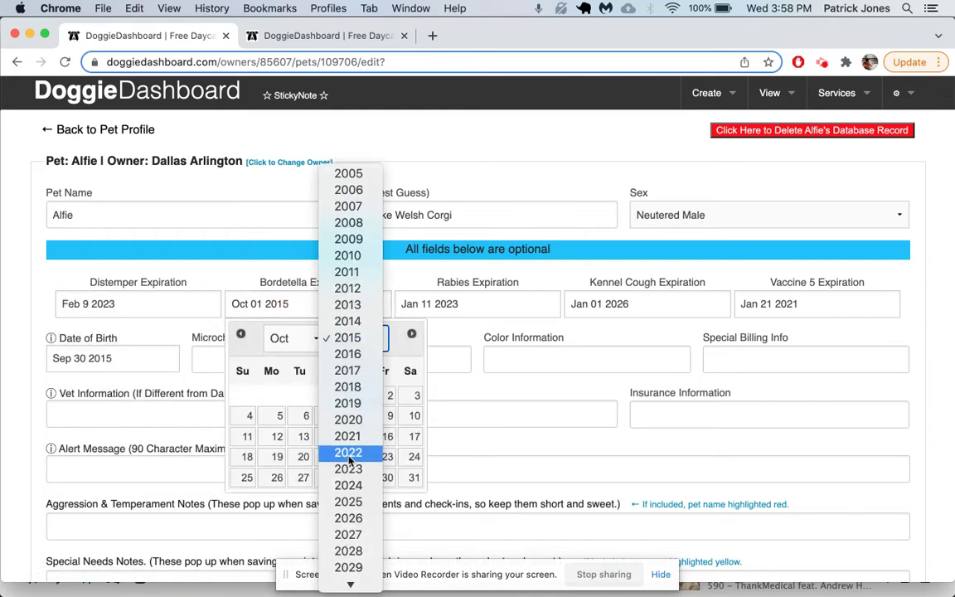
click(348, 468)
click(361, 362)
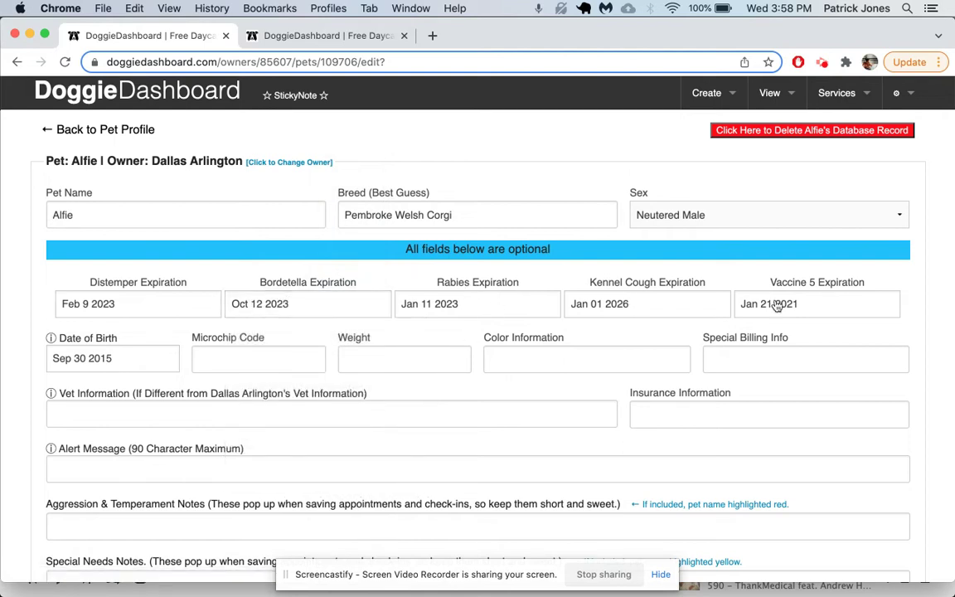
click(817, 305)
key(BackSpace)
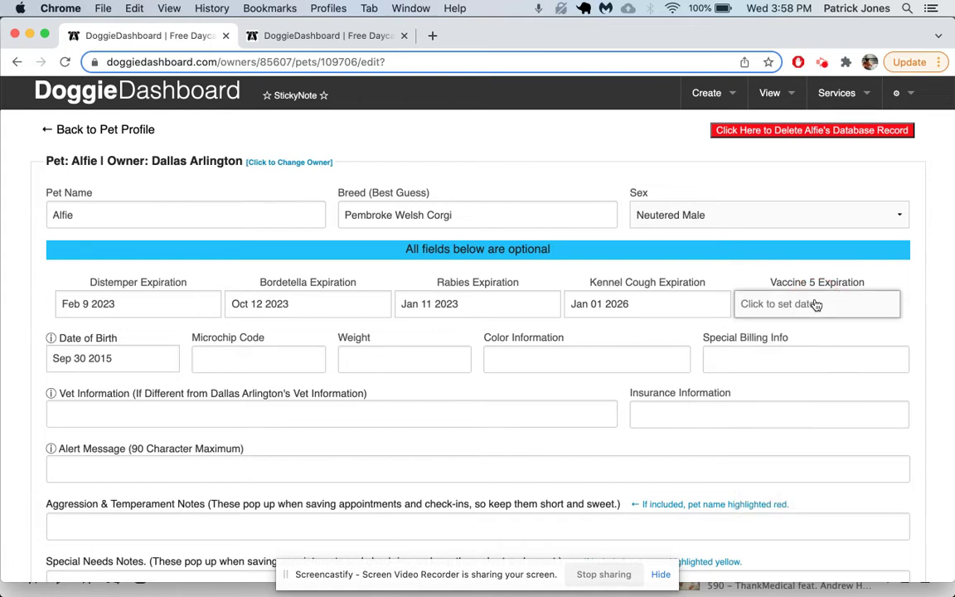
click(923, 273)
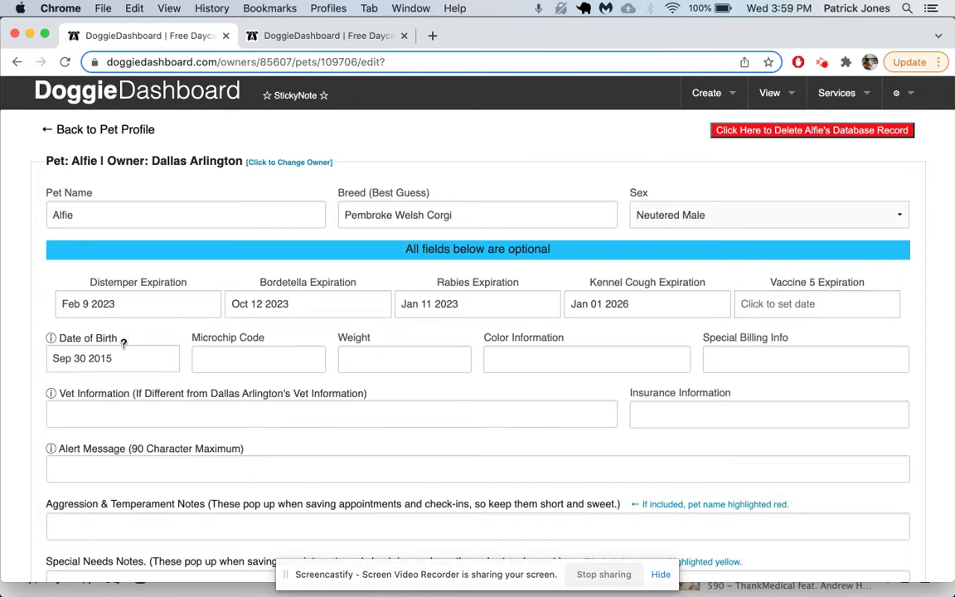
Set Alfie's date of birth to Sep 9 2021 in the calendar picker
click(86, 365)
click(167, 393)
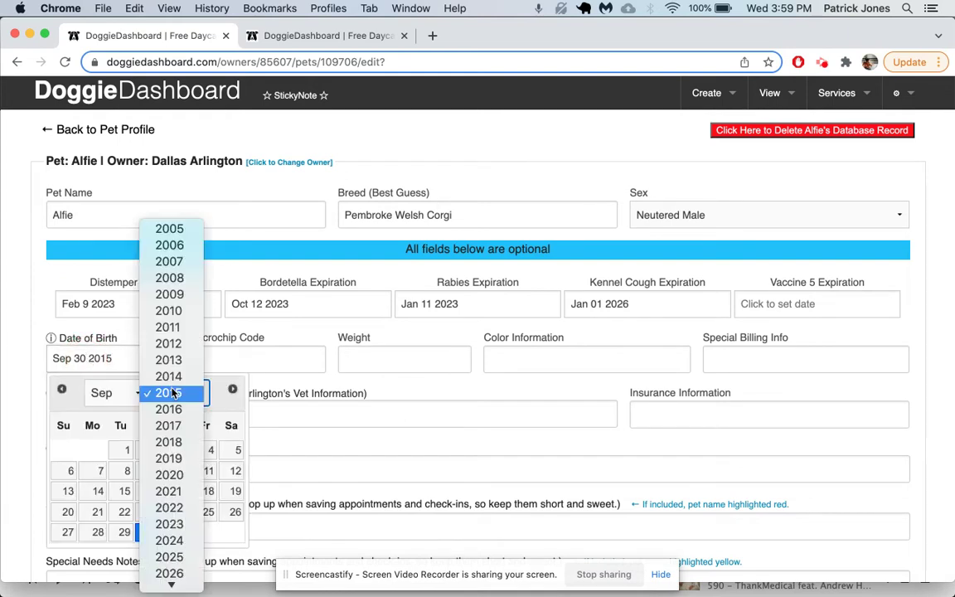
click(168, 490)
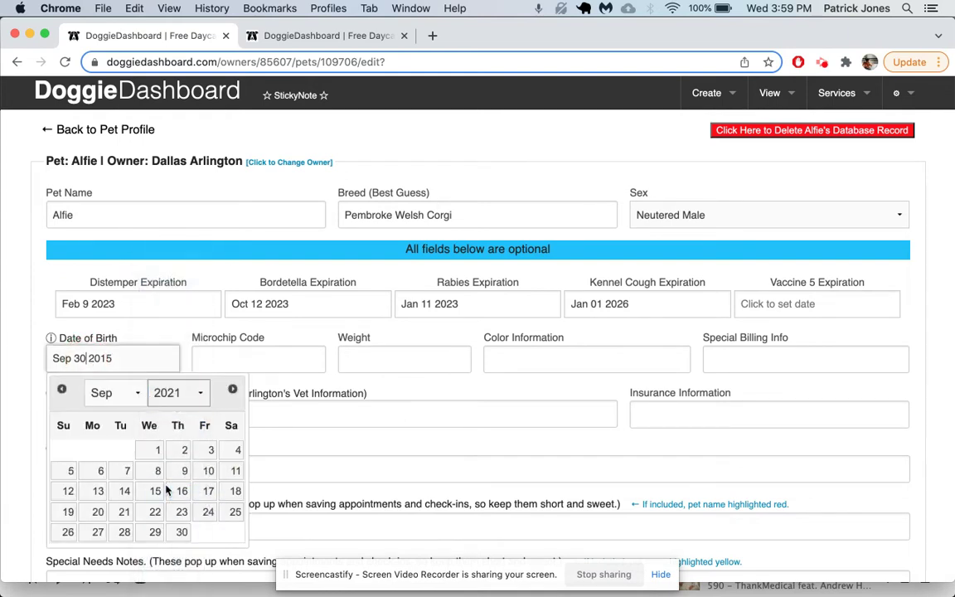
click(183, 471)
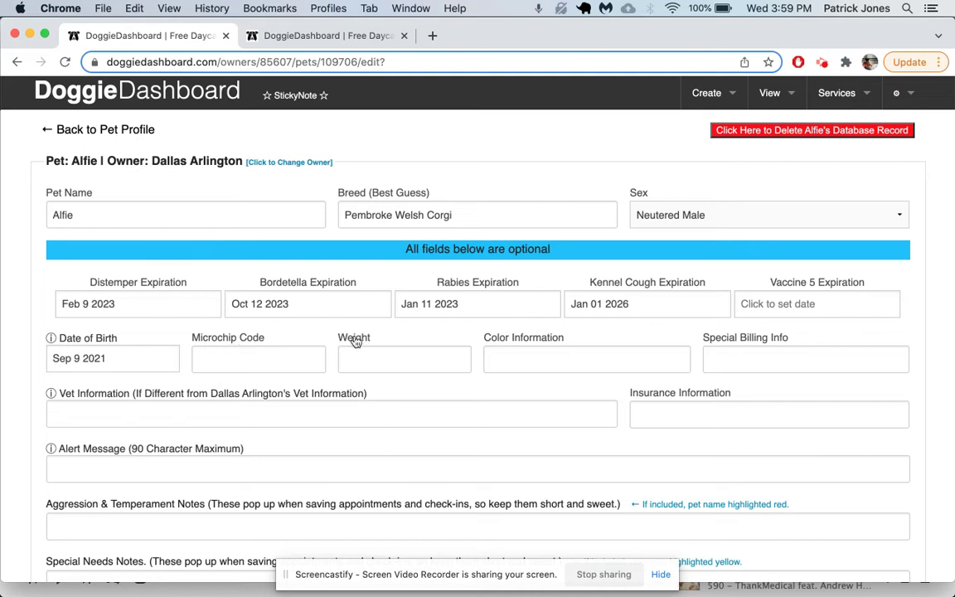
Enter microchip 123KJD, weight 25lbs and colour Brindle for Alfie
click(295, 353)
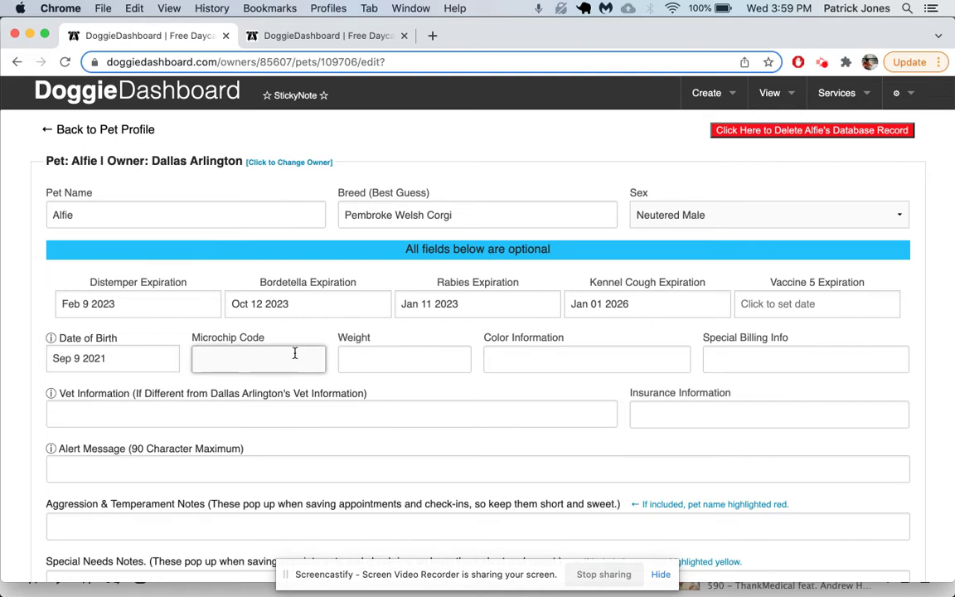
text(123KJDF)
click(379, 350)
text(25lbs)
click(591, 354)
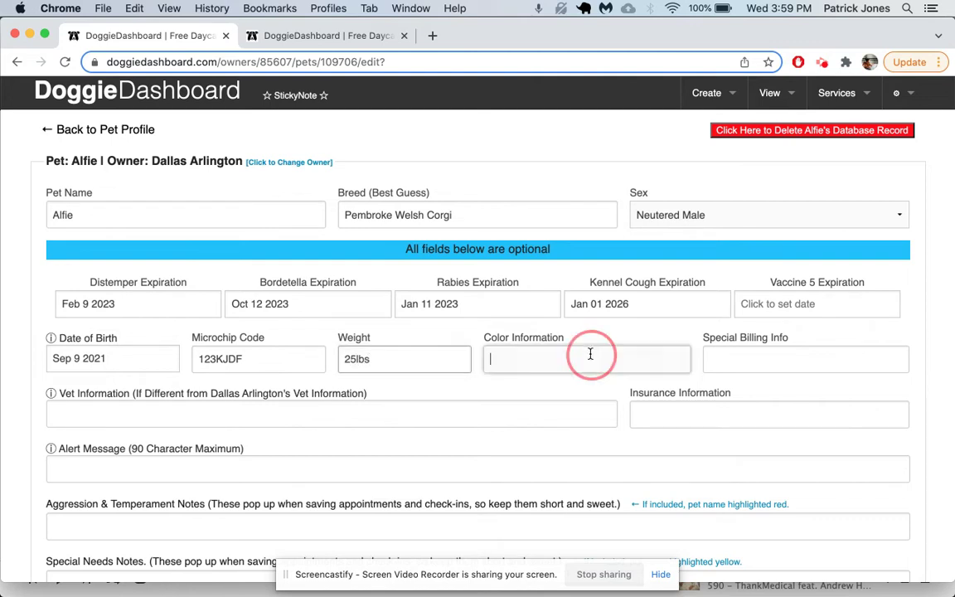
text(Brindle)
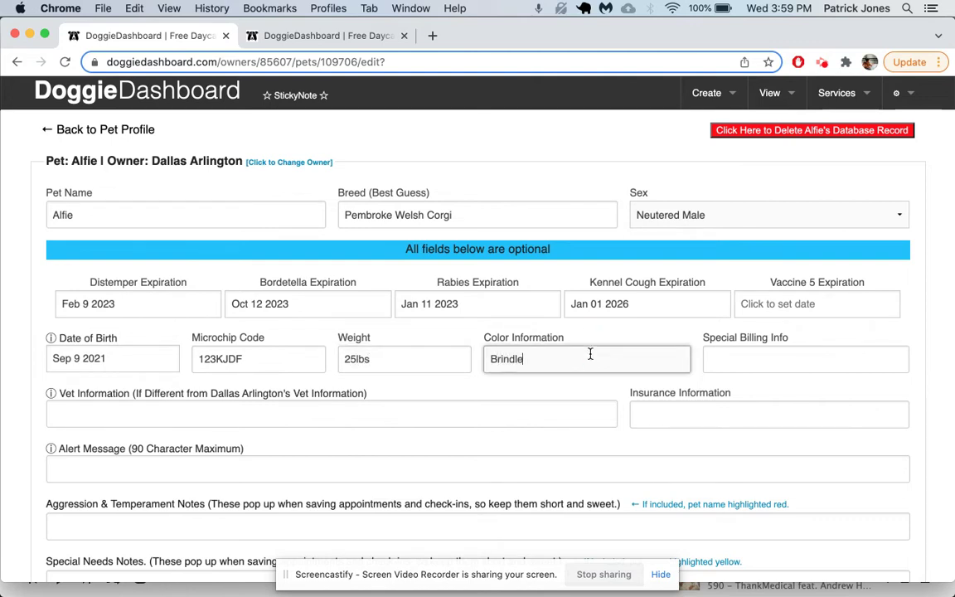
Add special billing info: 'He gets 50% off because he's friends with the owner.'
click(761, 362)
text(He gets 50)
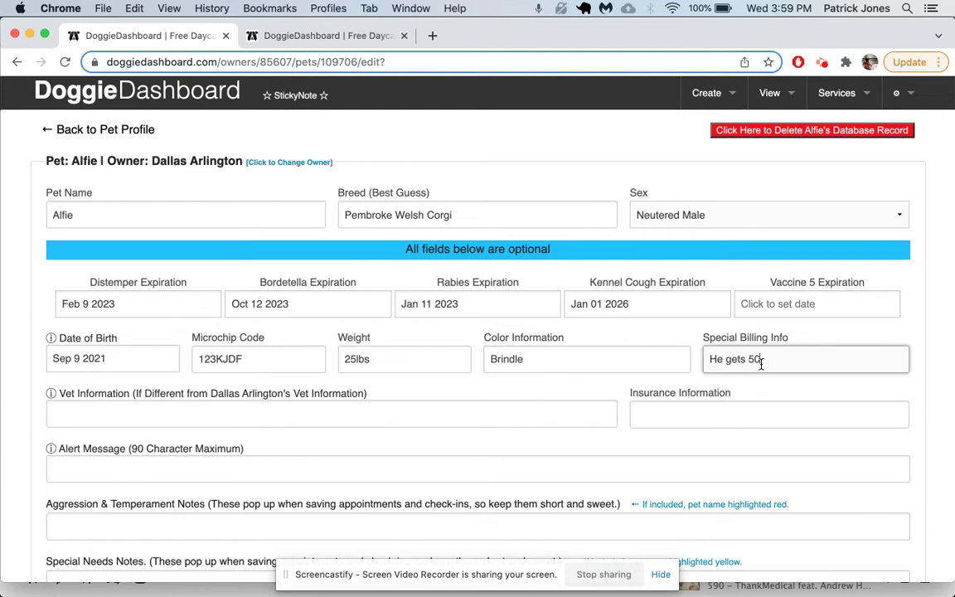
text(% off because he)
text('s friends with the owner.)
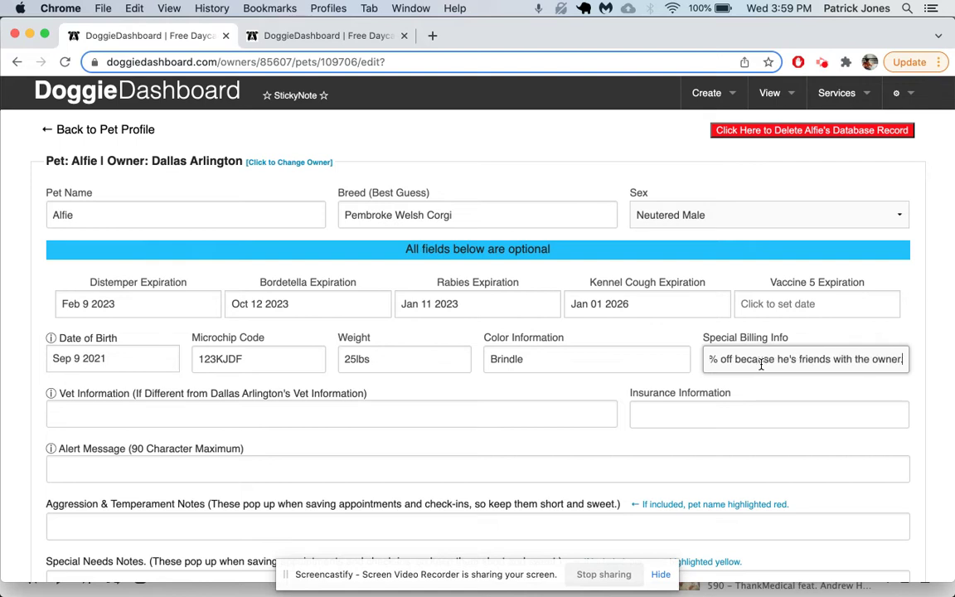
scroll(589, 435, down, 3)
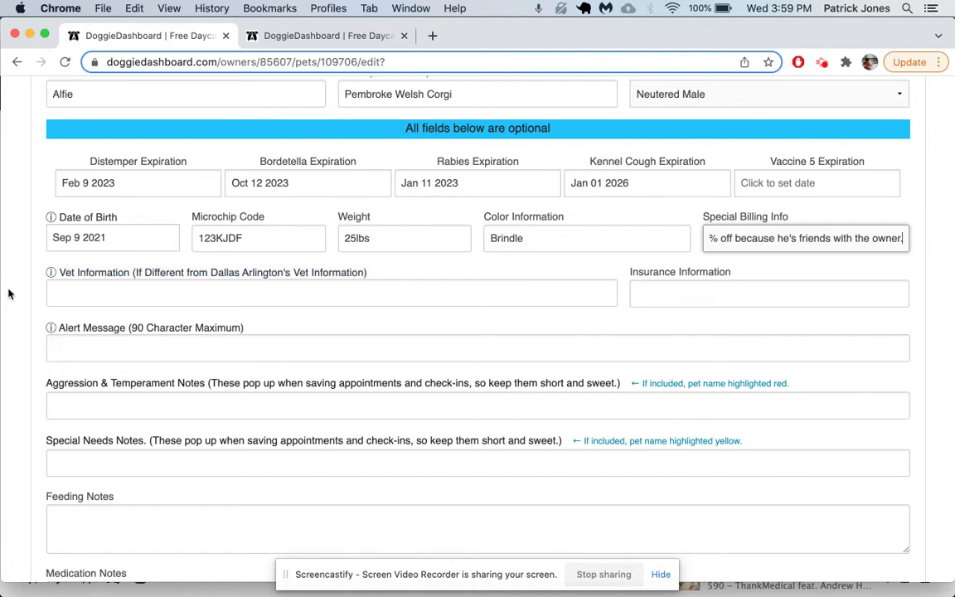
scroll(26, 282, down, 1)
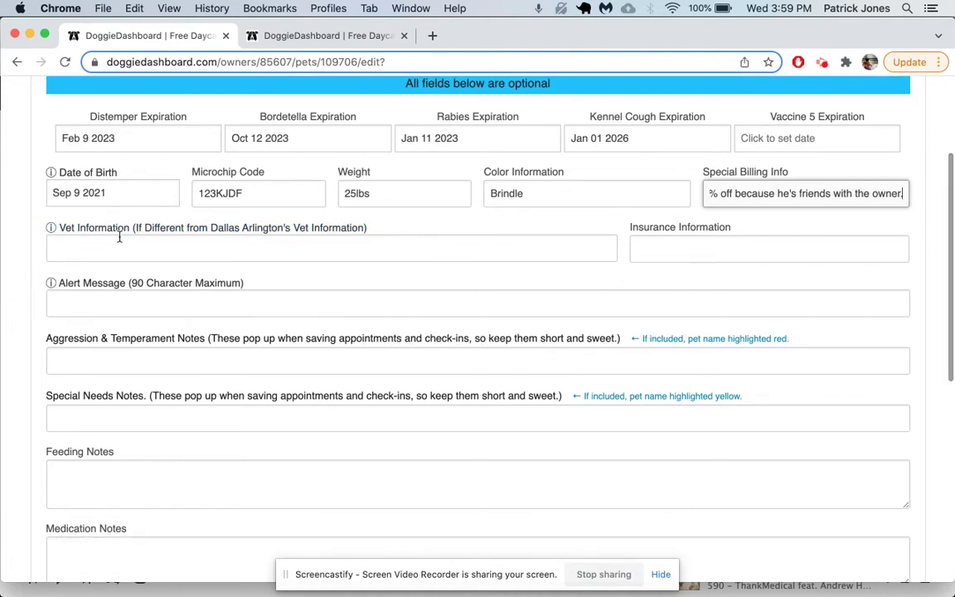
mouse_move(274, 223)
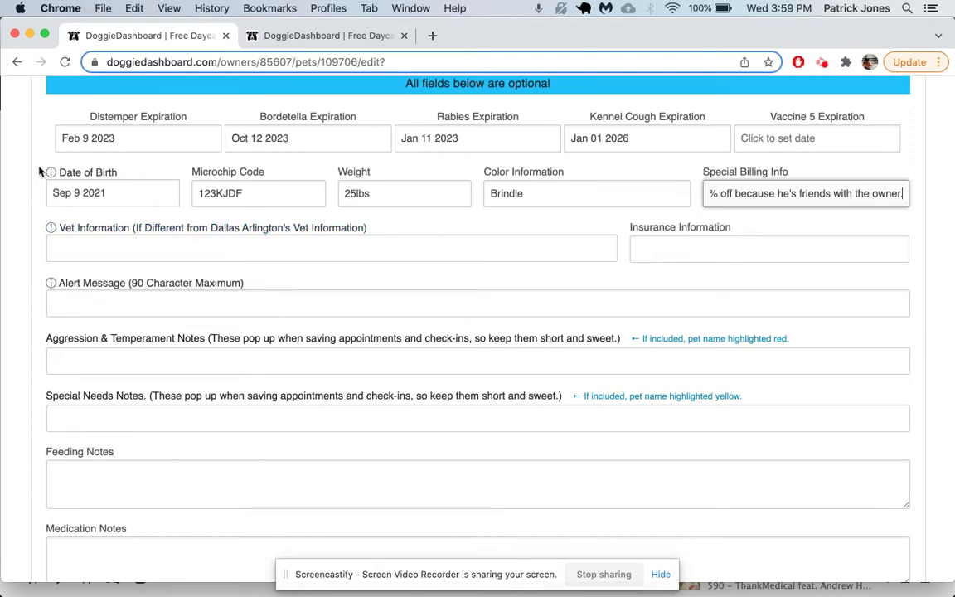
text(.)
Add the aggression note 'He bites smaller dogs'
mouse_move(53, 169)
mouse_move(49, 226)
scroll(3, 268, down, 3)
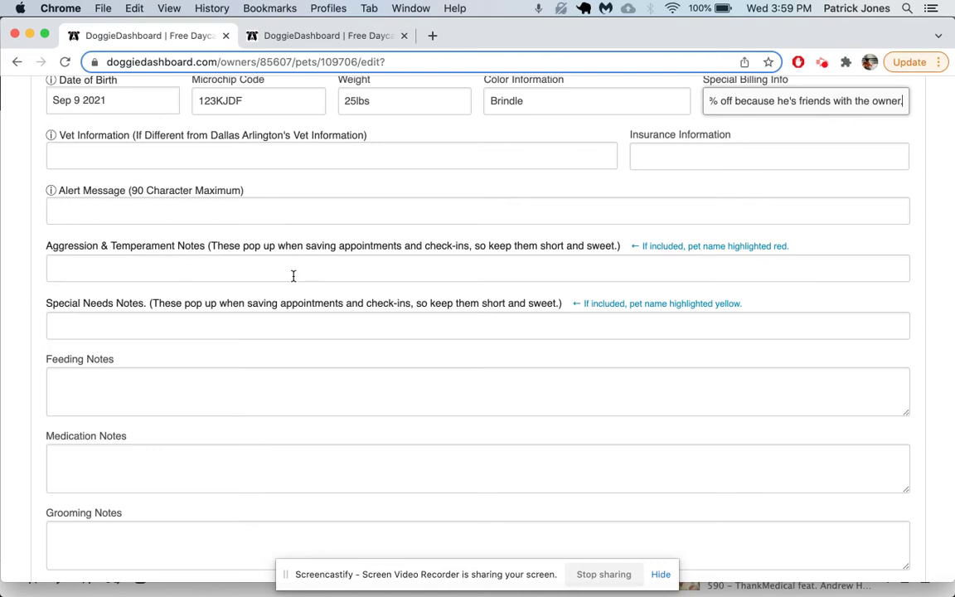
scroll(181, 260, down, 1)
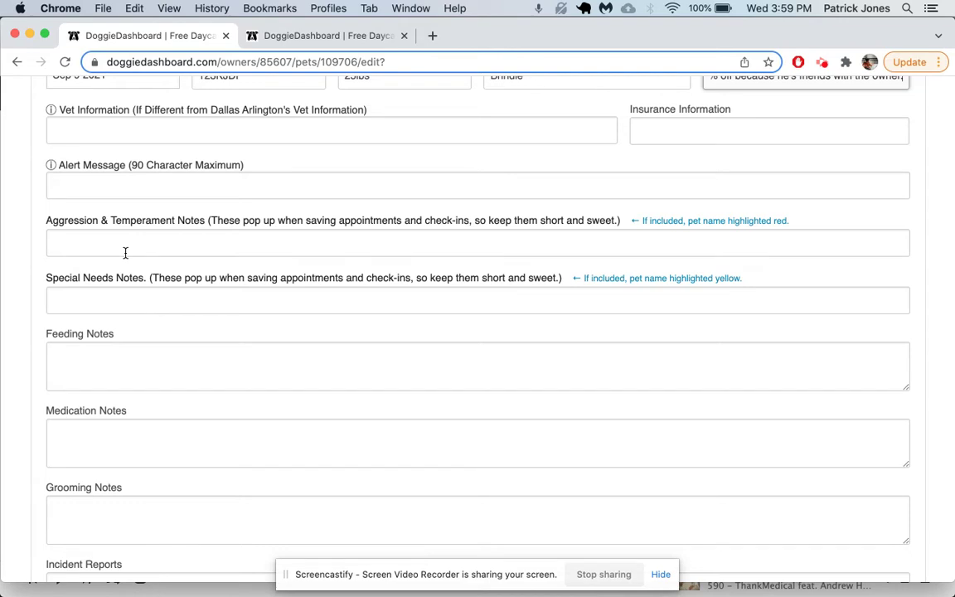
click(125, 253)
text(He bites smaller dogs)
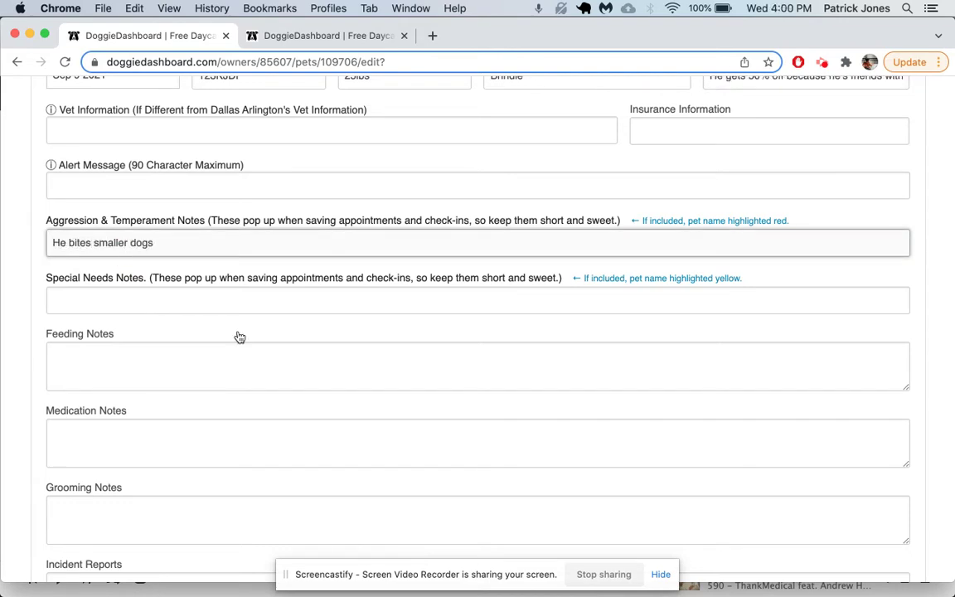
Write the feeding note about 3 cups of dry food and the medication note 'He needs to take a joint pill at lunch'
scroll(240, 336, down, 2)
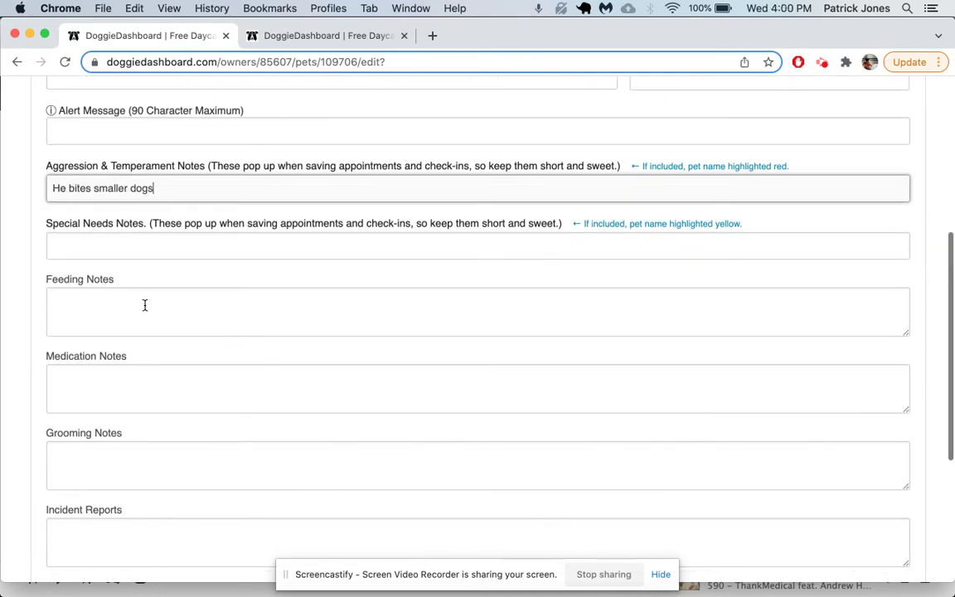
click(145, 305)
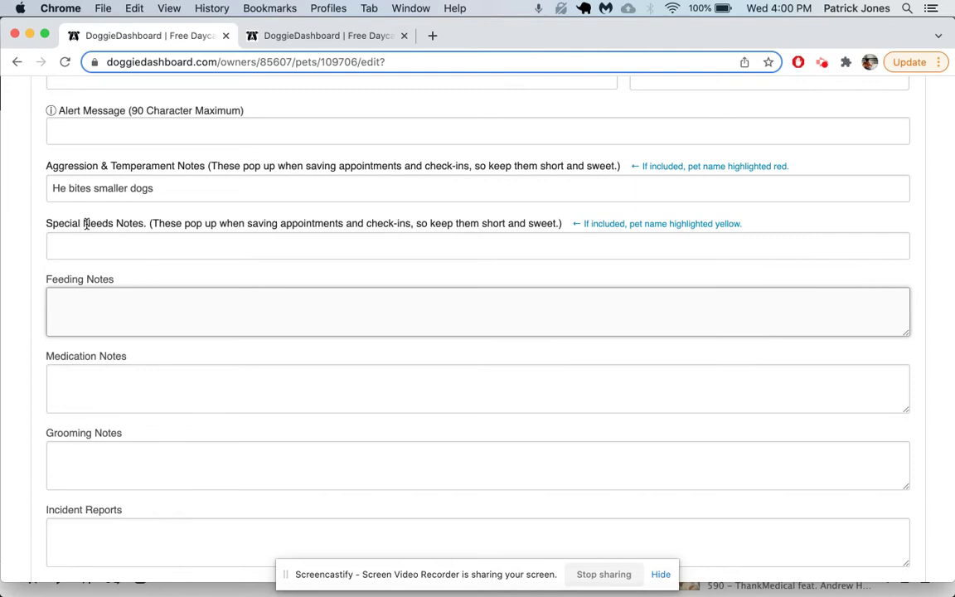
click(111, 249)
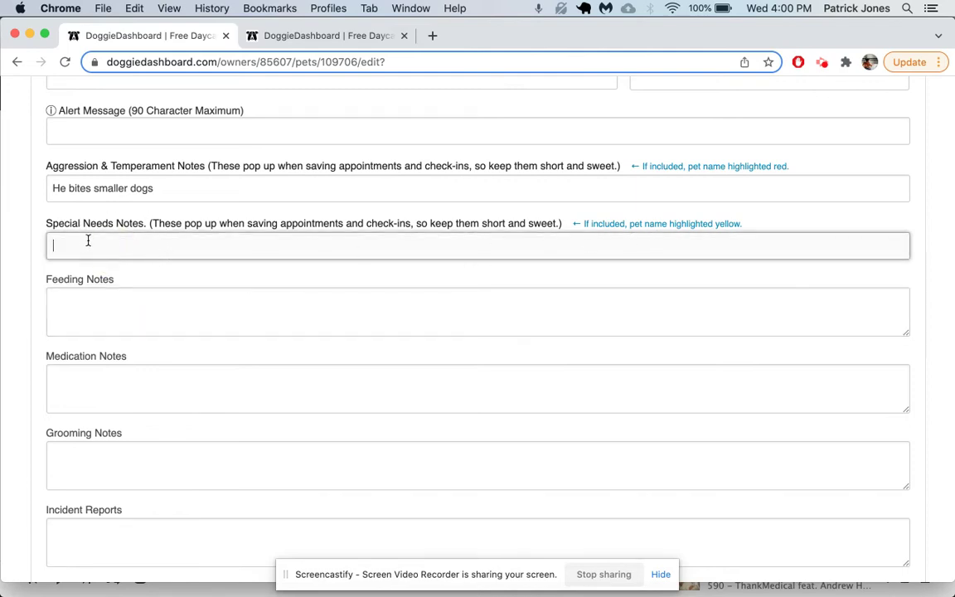
click(114, 308)
text(He de)
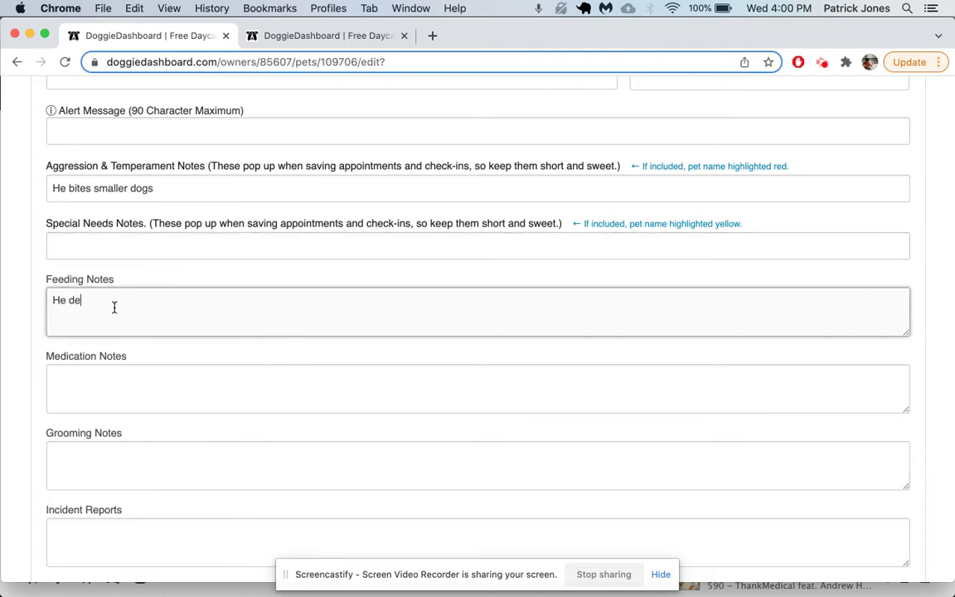
key(BackSpace)
key(BackSpace)
text(eats 3 cups of)
key(Tab)
text(He needs to take a)
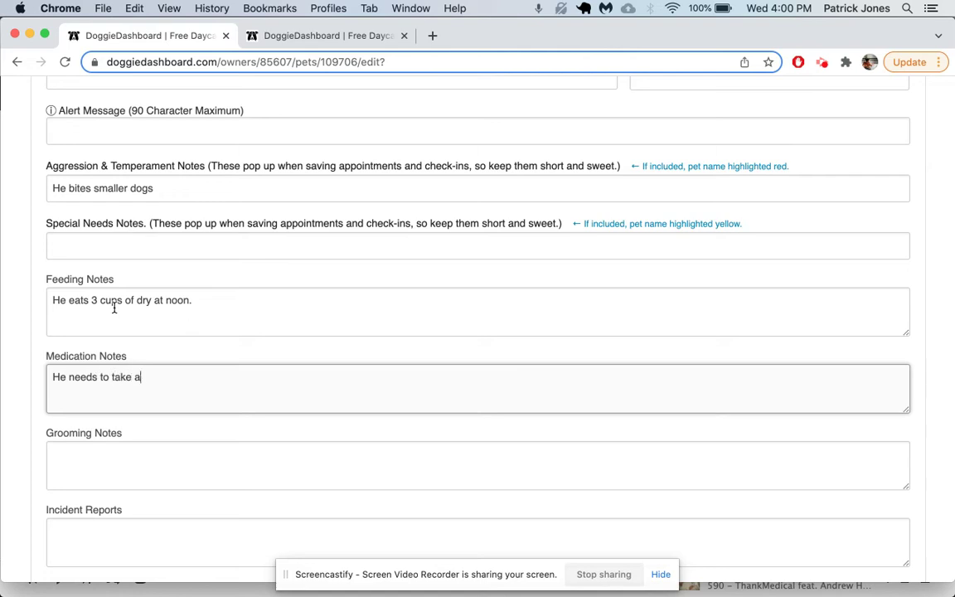
text( joint pill at lunch)
scroll(228, 301, down, 2)
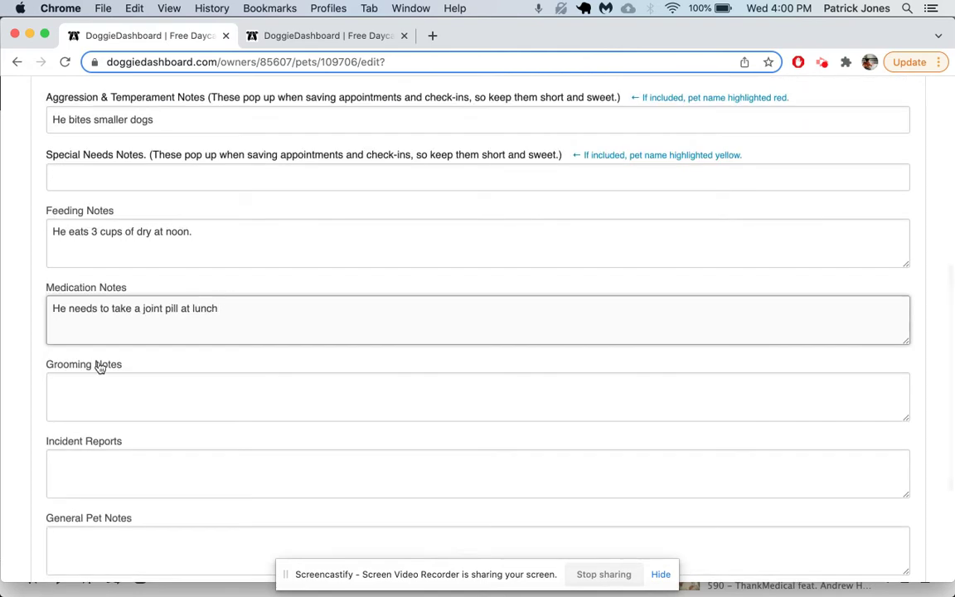
scroll(98, 367, down, 2)
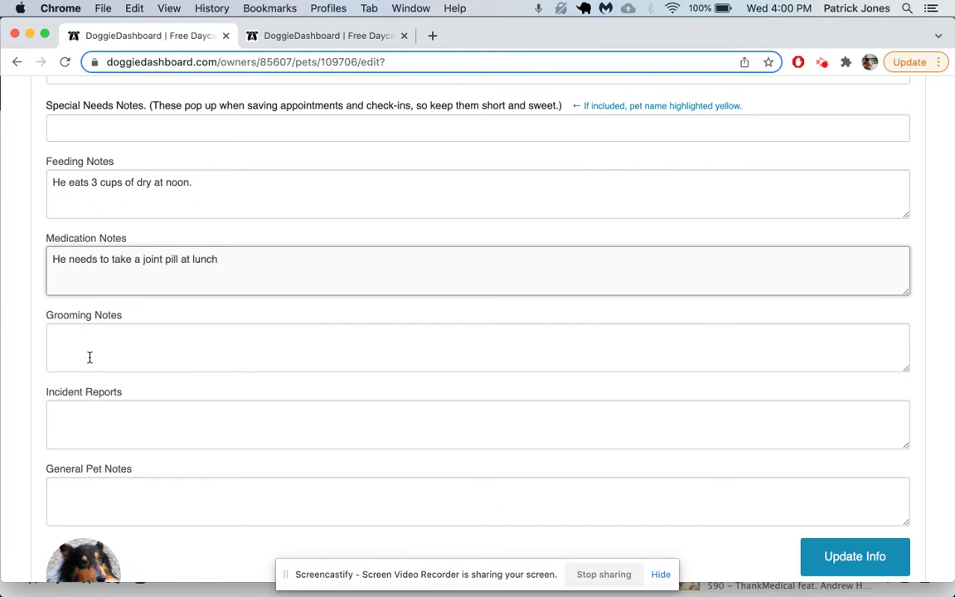
click(36, 314)
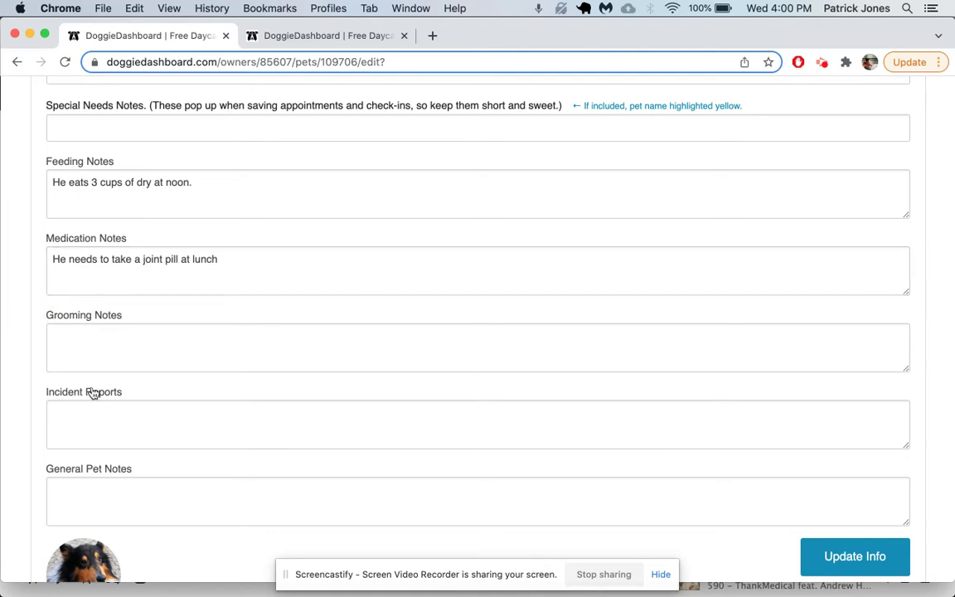
In Business Settings, expand the custom field names and inspect the Incident Reports pet field
click(296, 43)
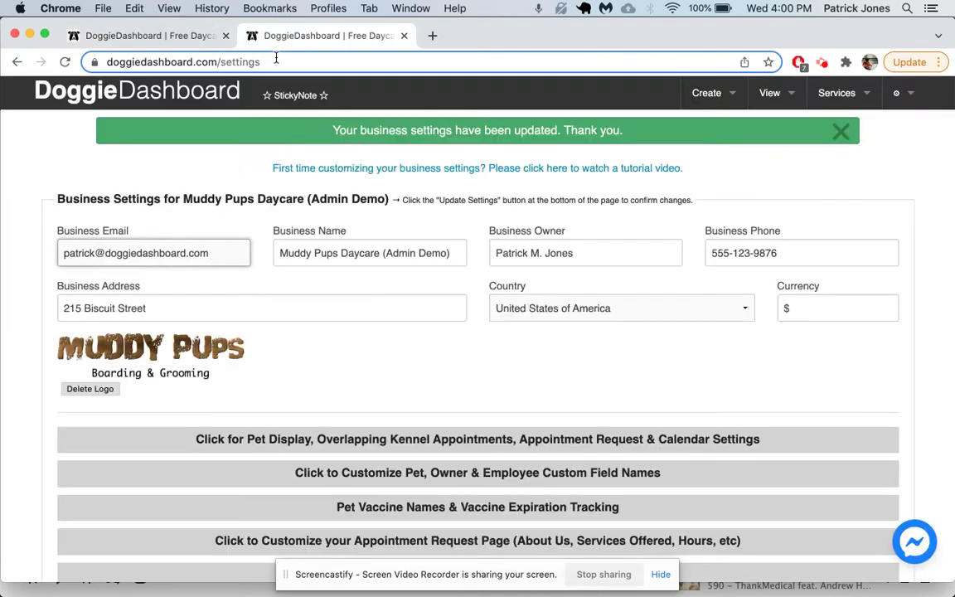
scroll(646, 286, down, 1)
scroll(647, 286, down, 3)
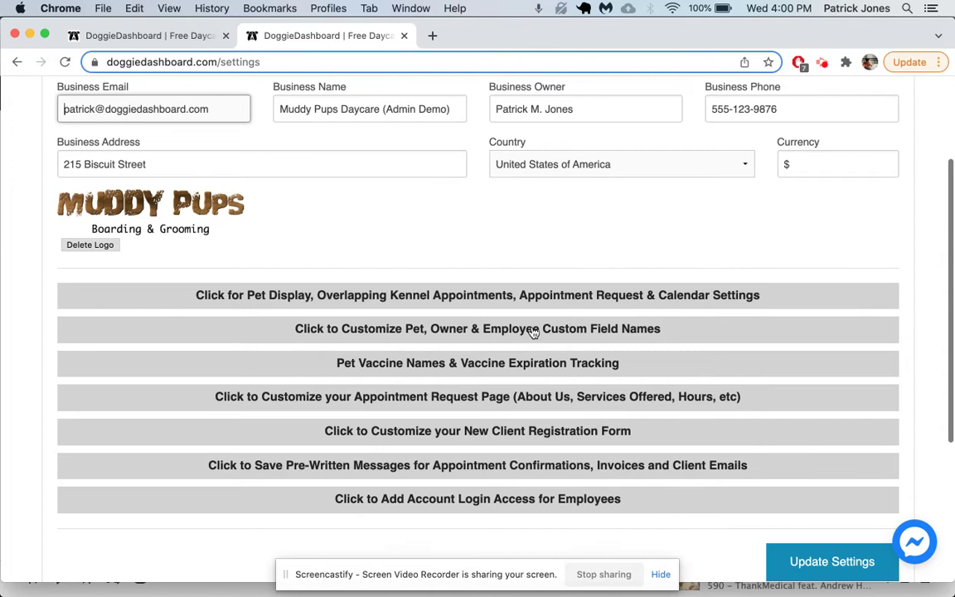
click(481, 335)
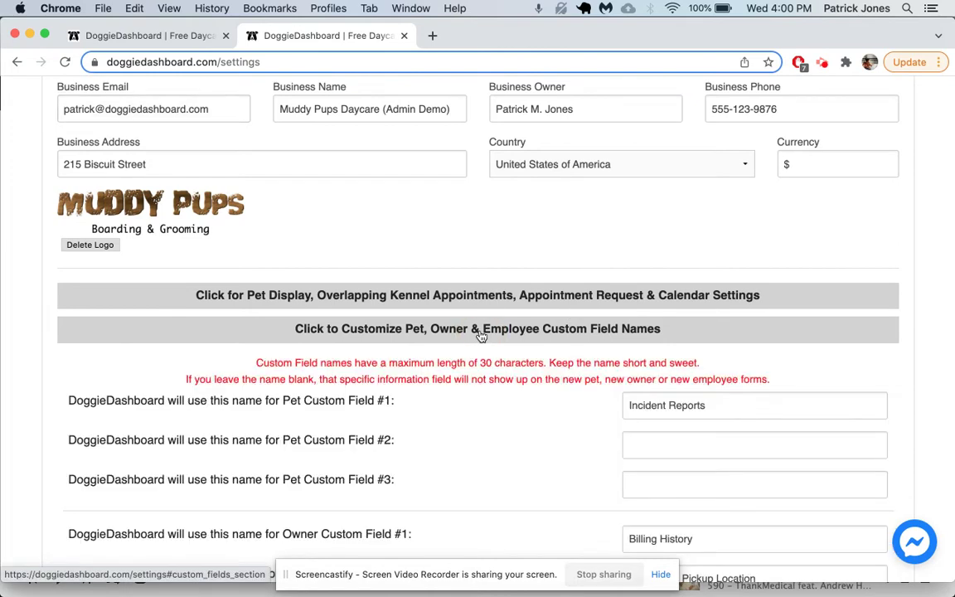
scroll(481, 335, down, 1)
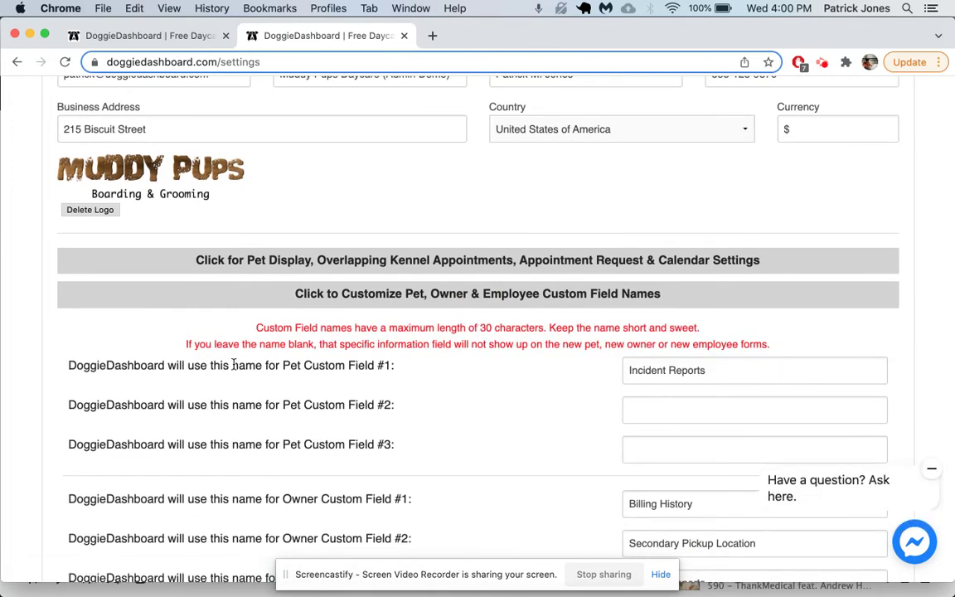
triple_click(668, 373)
click(170, 33)
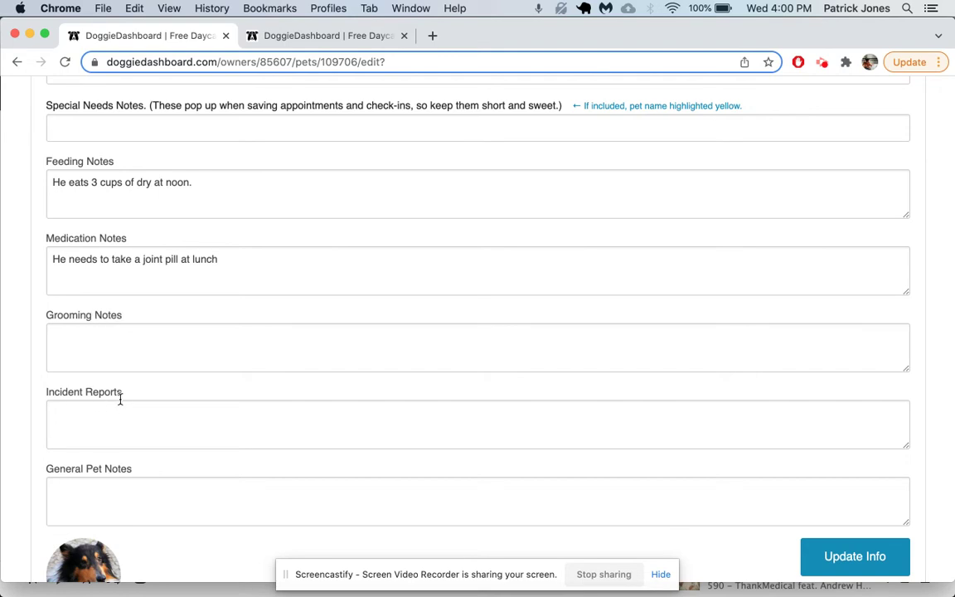
click(312, 48)
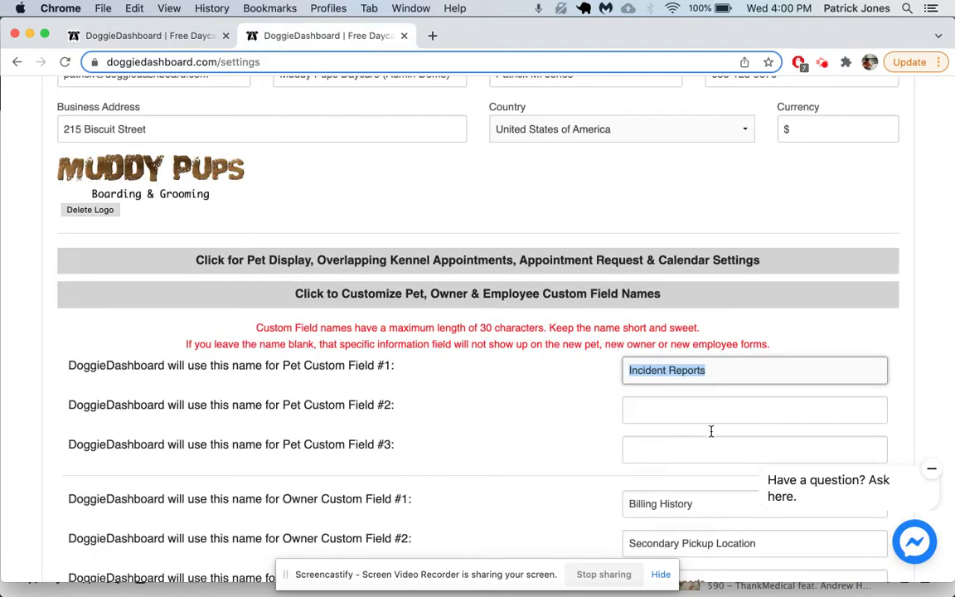
click(315, 331)
scroll(358, 369, down, 2)
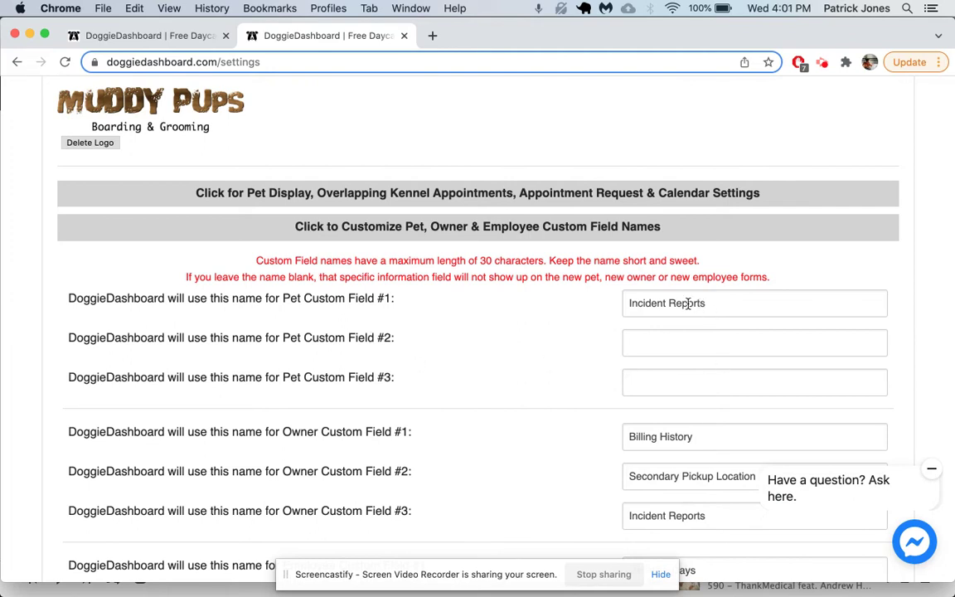
Name Pet Custom Field #2 'Walking Notes', save the settings, and return to Alfie's edit form
click(673, 340)
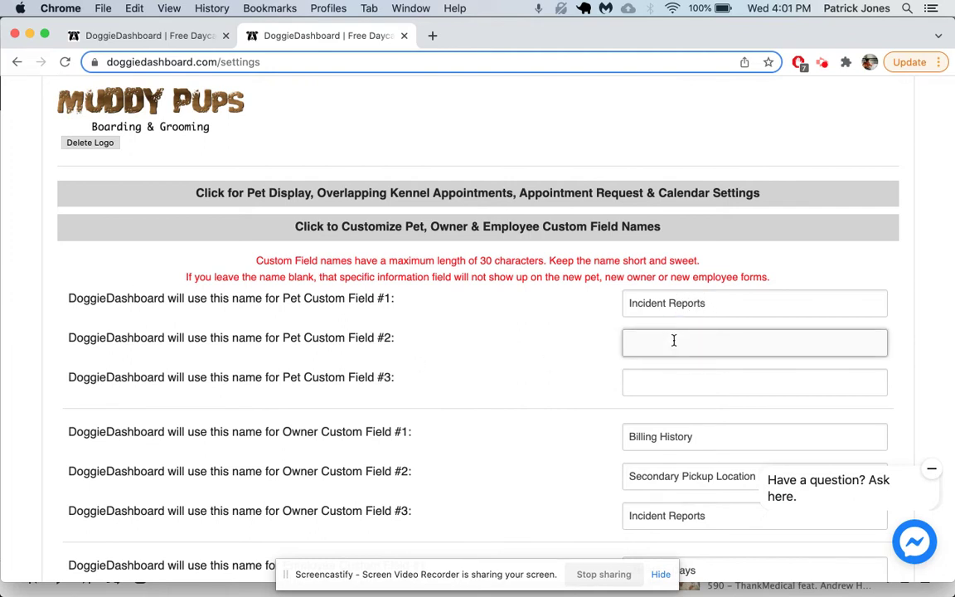
text(Walking Notes)
scroll(763, 309, down, 3)
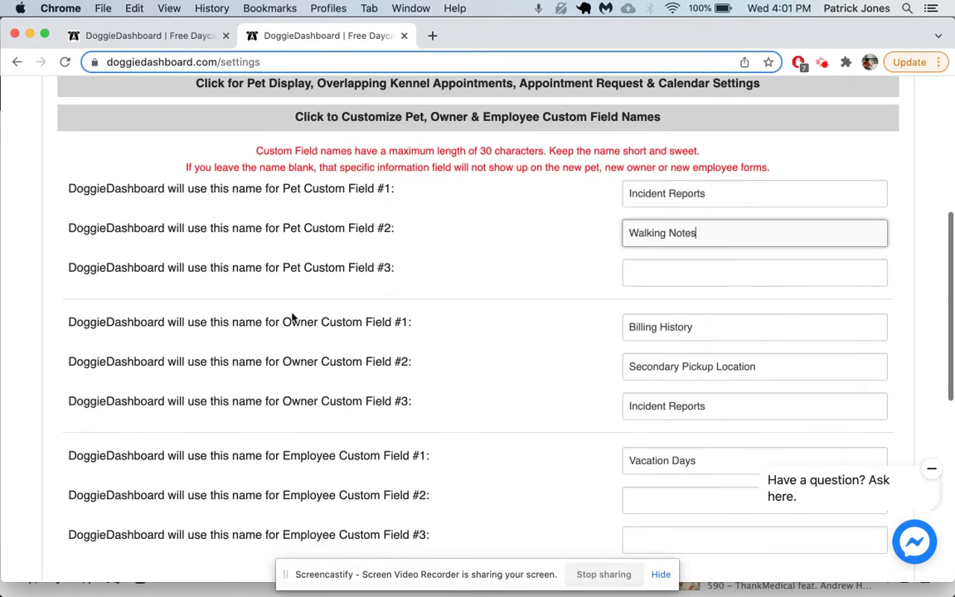
scroll(364, 464, down, 4)
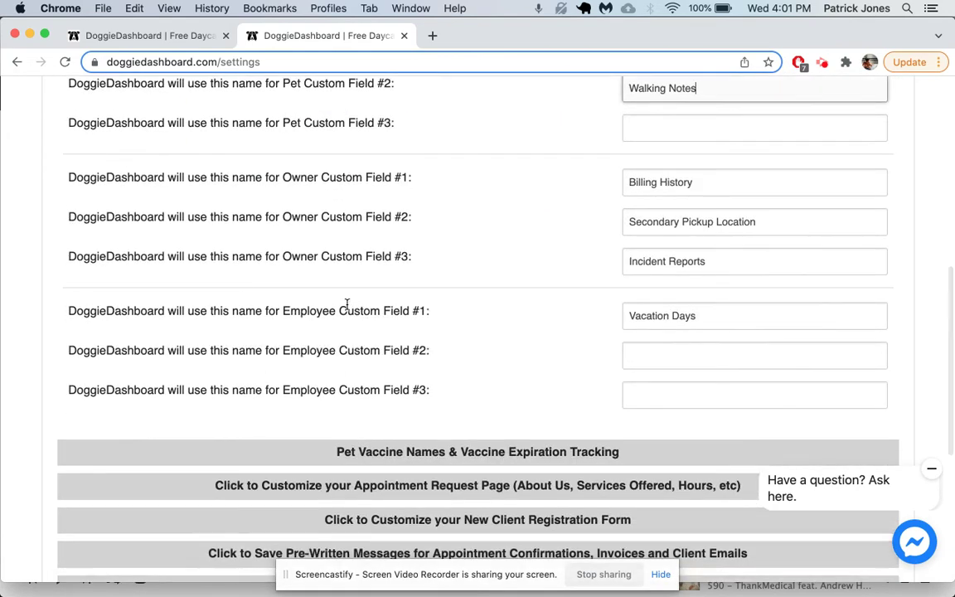
scroll(688, 414, down, 8)
click(836, 322)
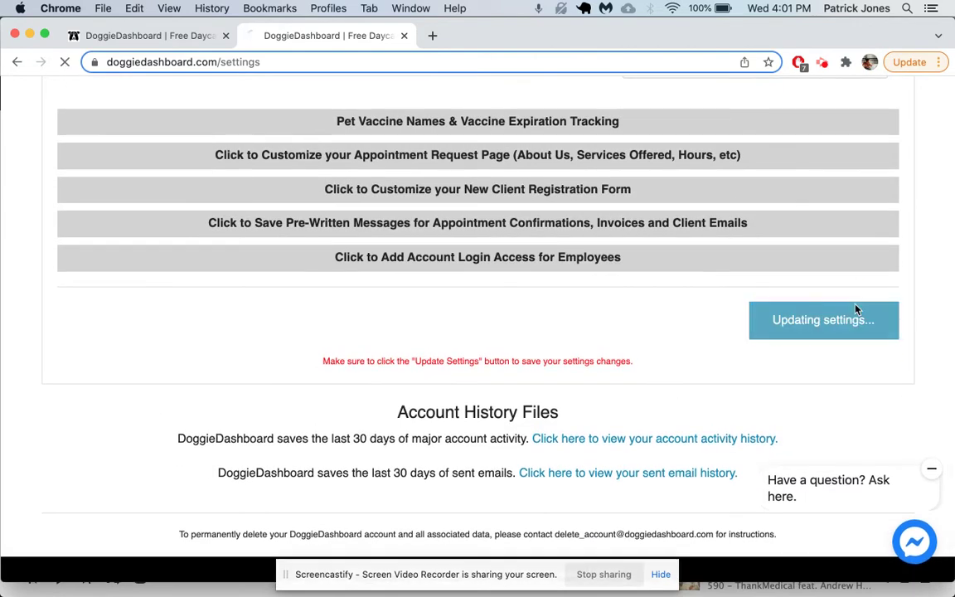
click(160, 35)
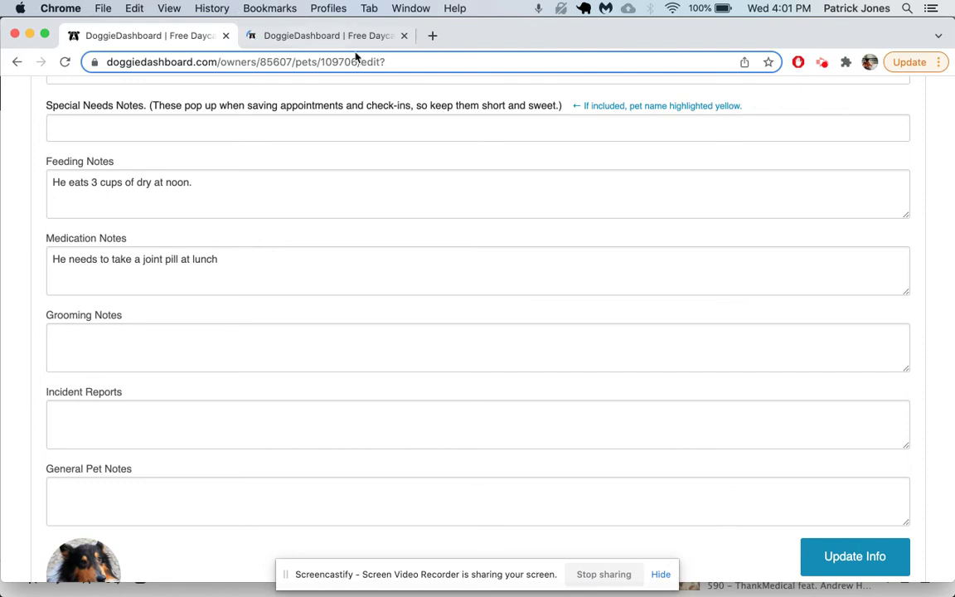
Enter the incident report 'He tried to jump the fence on September 15, 2021.' and save Alfie's info
click(139, 413)
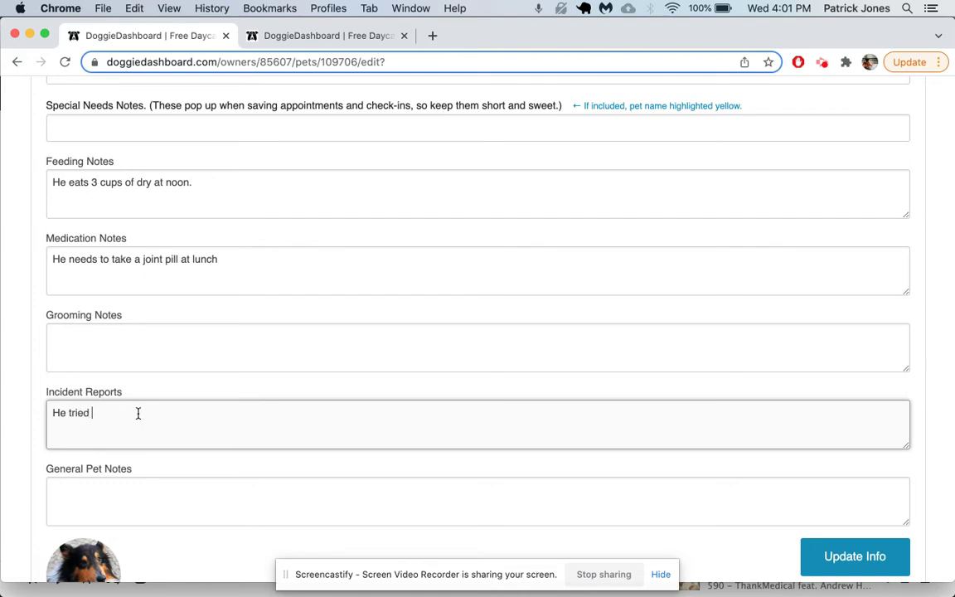
text(He tried to jump the fence on September 152)
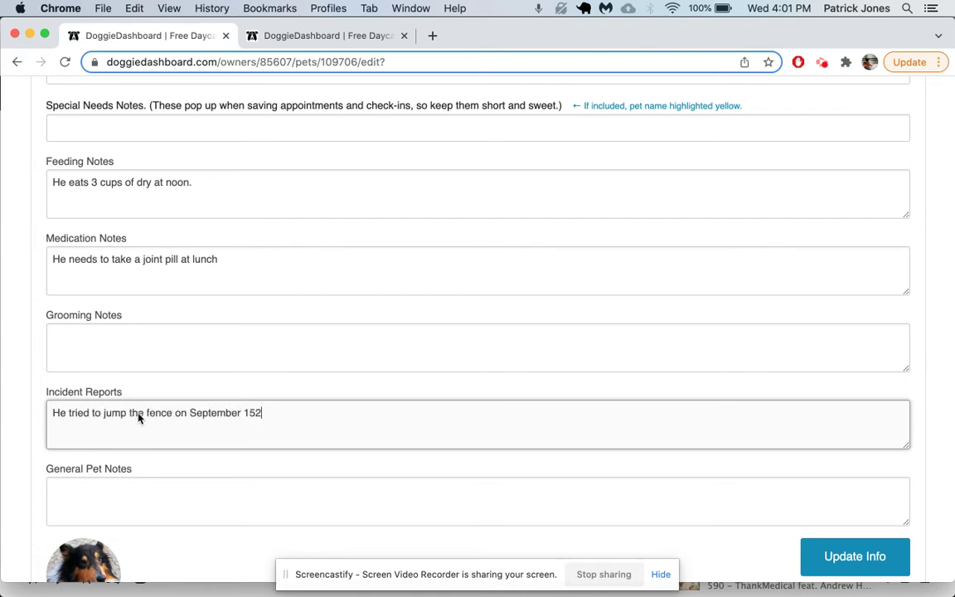
key(super+space)
key(Escape)
scroll(601, 363, down, 3)
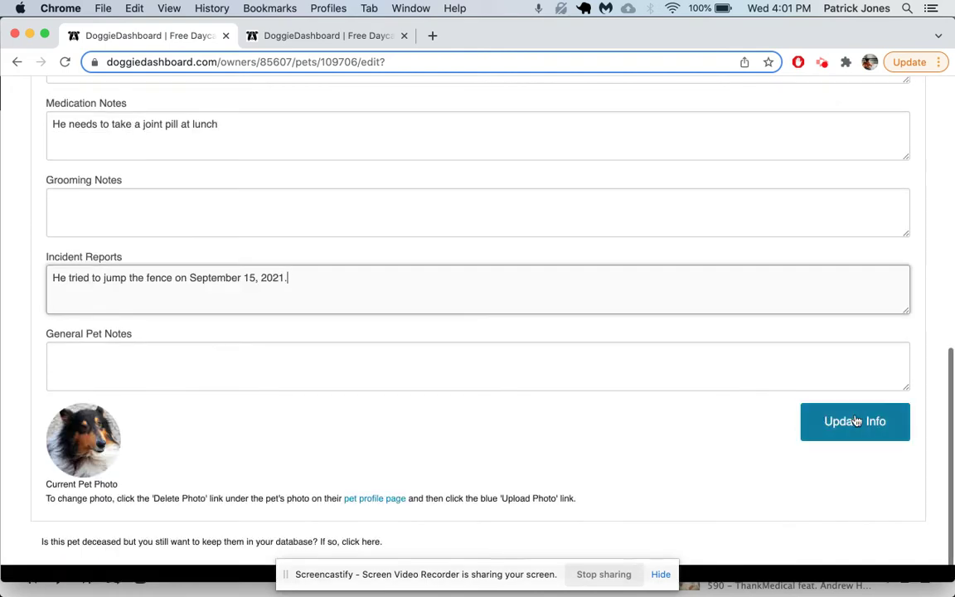
click(857, 421)
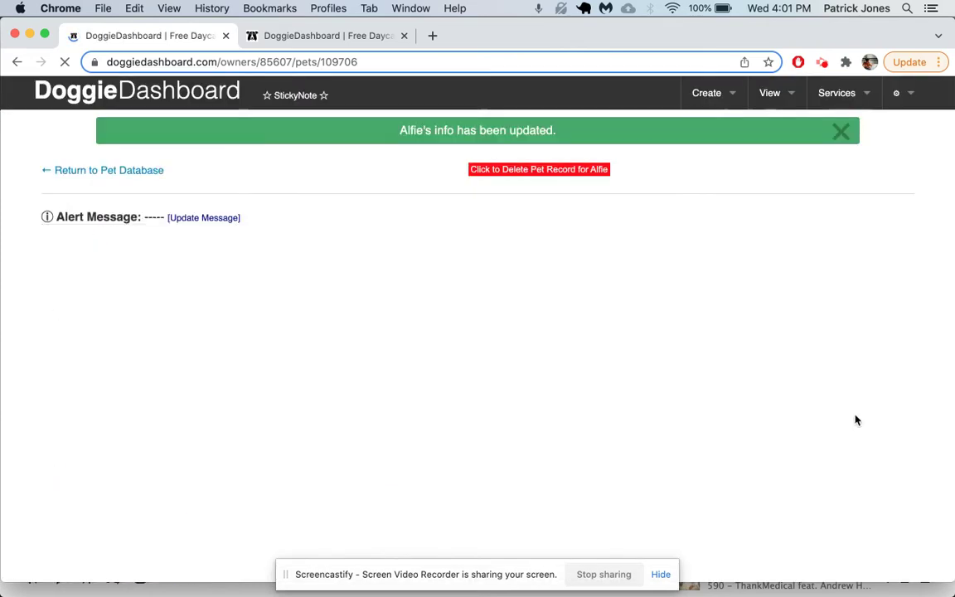
Review the incident report under Alfie's Pet Notes, then go to View > Pet Database
scroll(330, 437, down, 4)
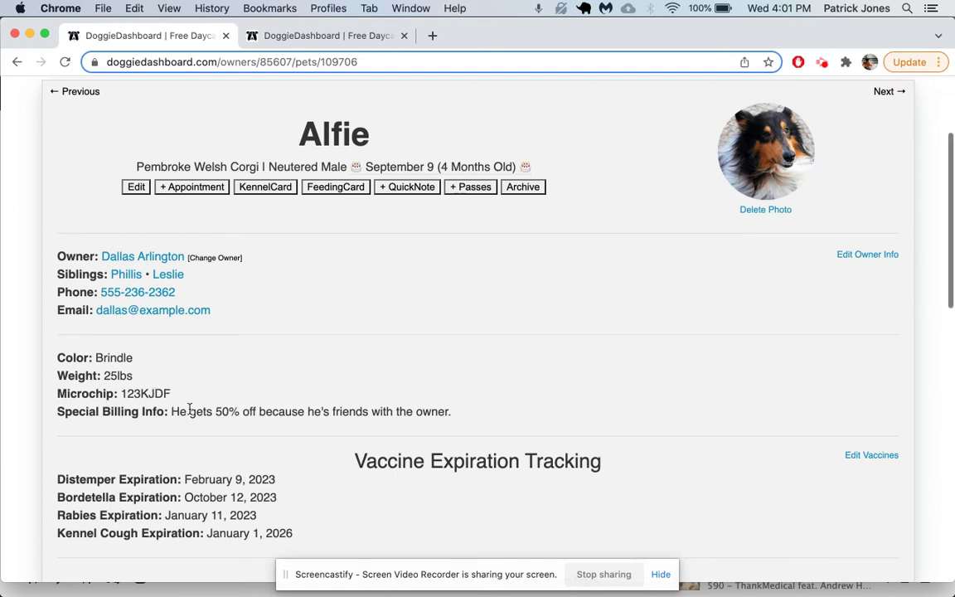
scroll(190, 410, down, 2)
drag(293, 445, 144, 388)
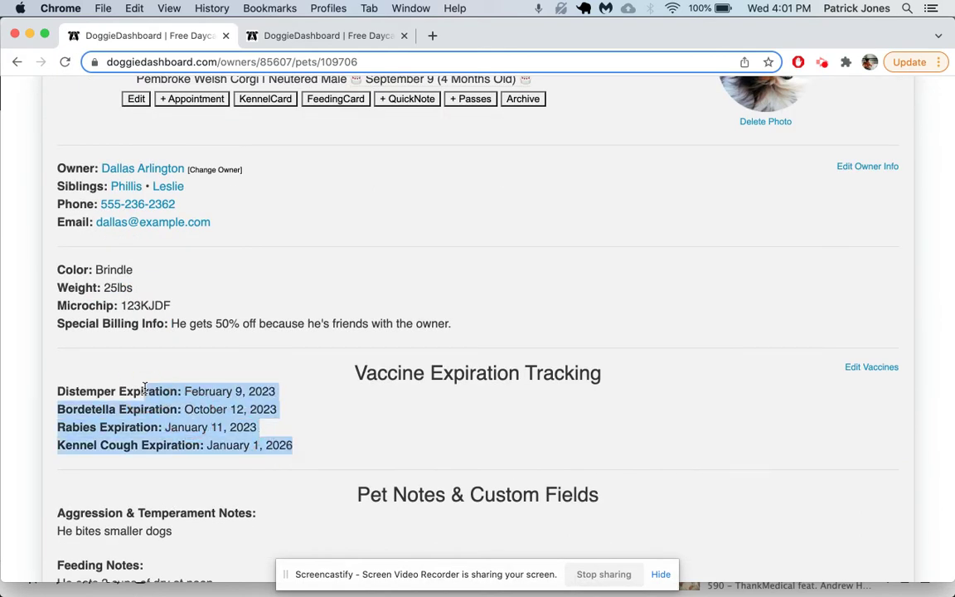
click(144, 388)
scroll(249, 390, down, 1)
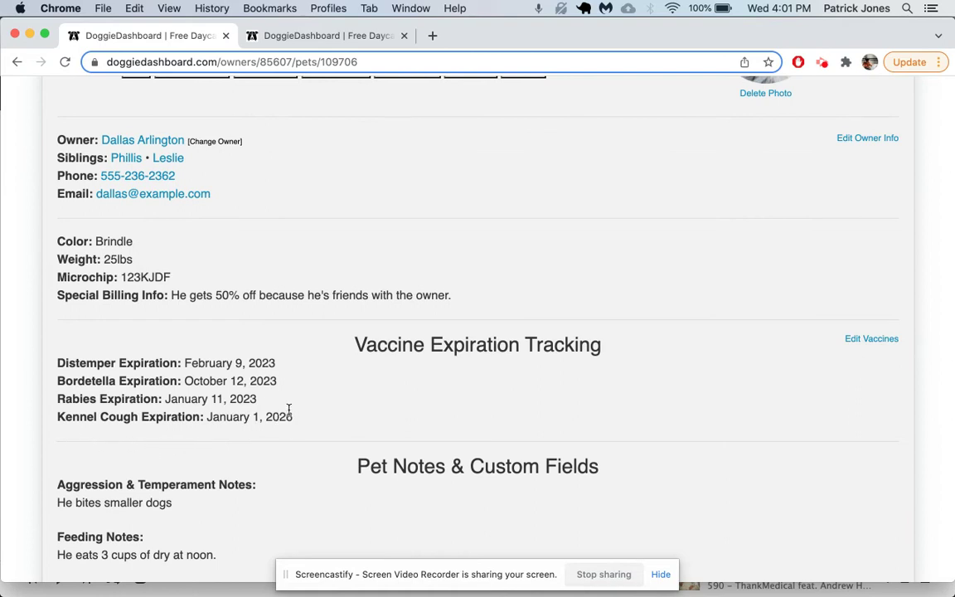
scroll(290, 411, down, 5)
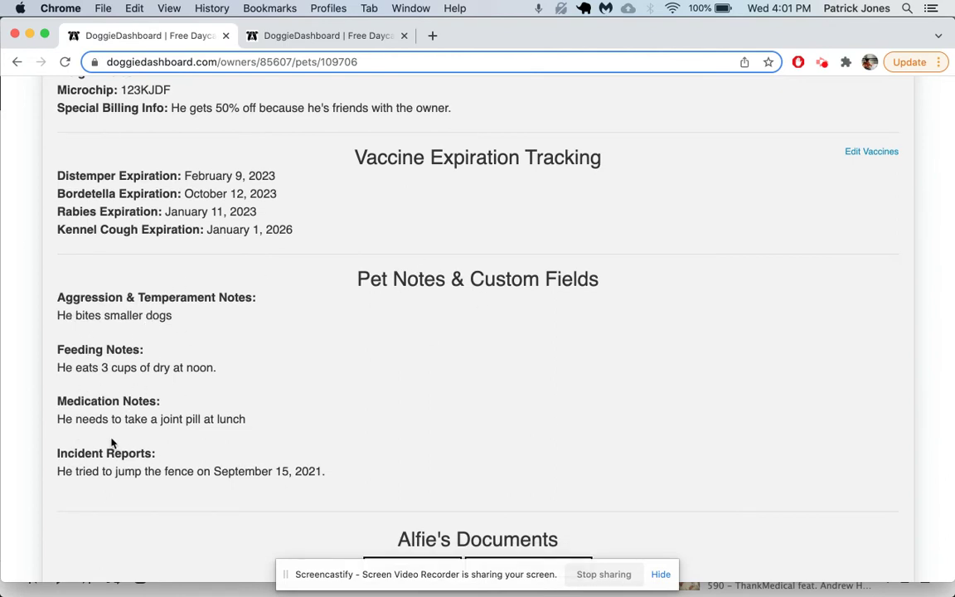
scroll(262, 464, down, 5)
scroll(266, 474, up, 15)
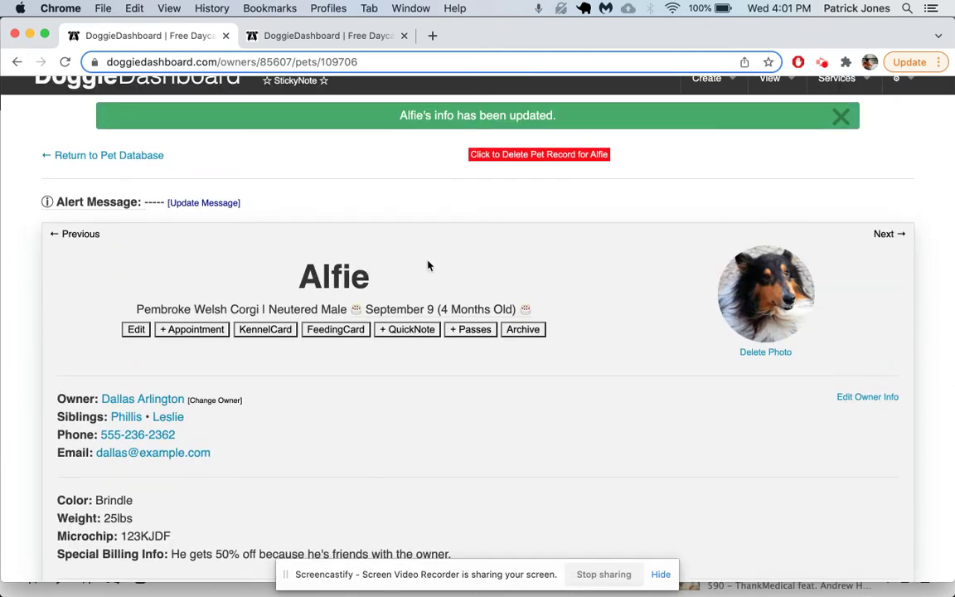
scroll(556, 253, up, 1)
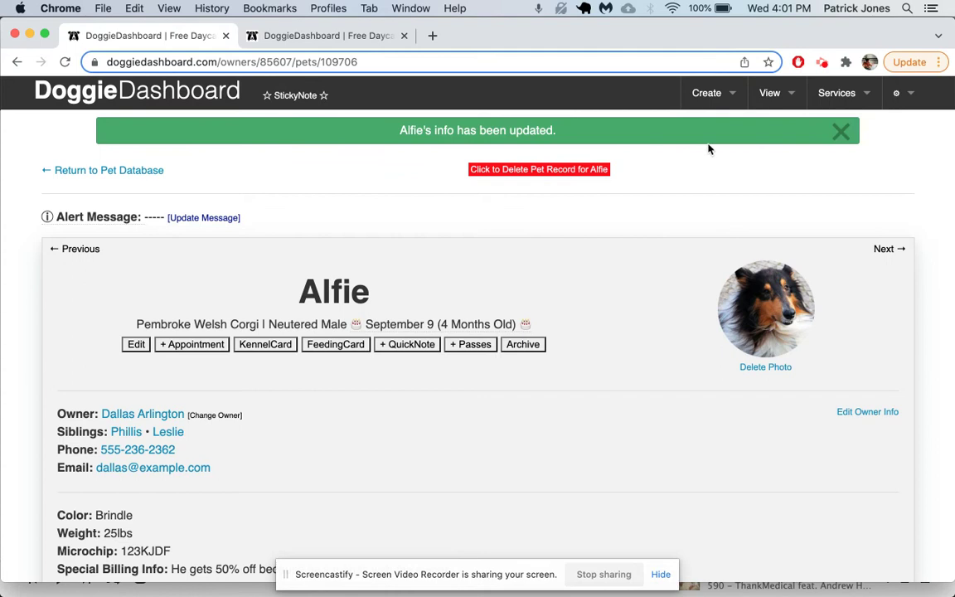
click(771, 93)
click(776, 130)
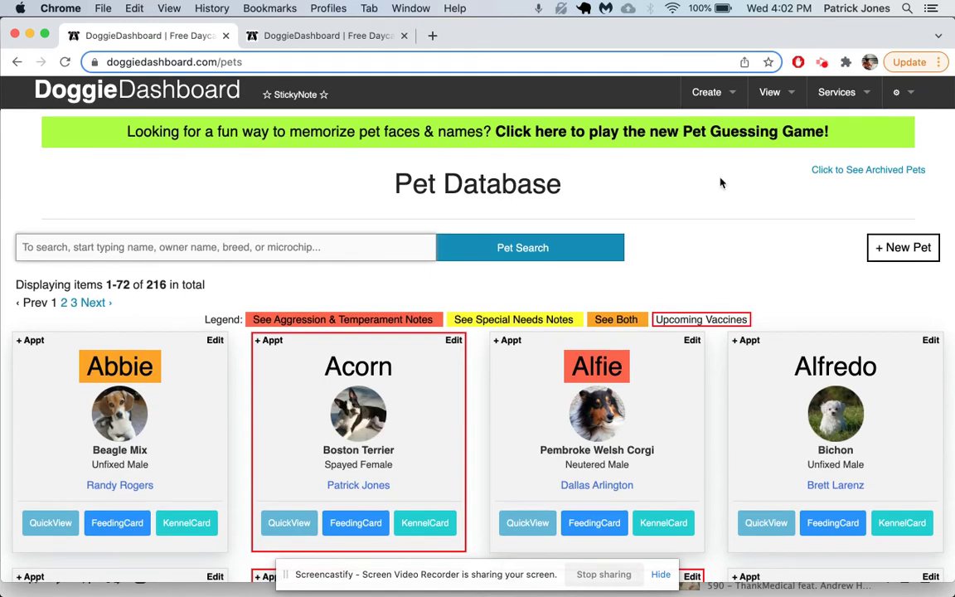
scroll(597, 319, down, 1)
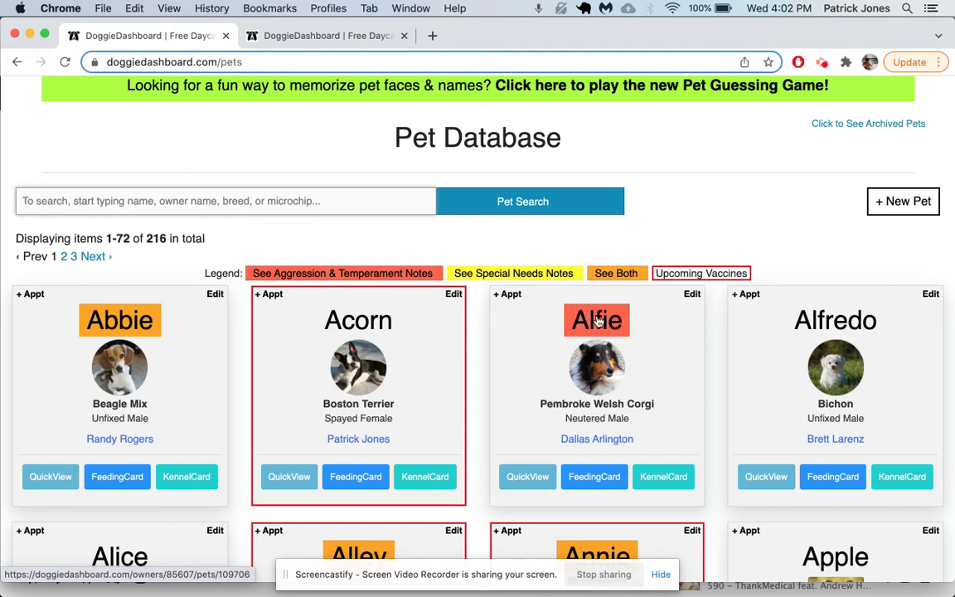
scroll(618, 328, down, 12)
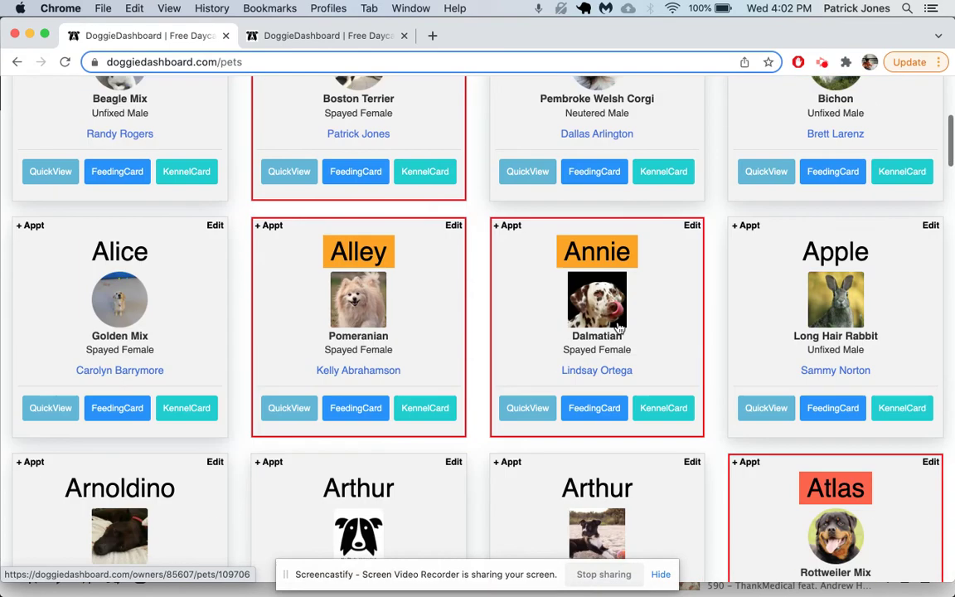
scroll(619, 326, down, 3)
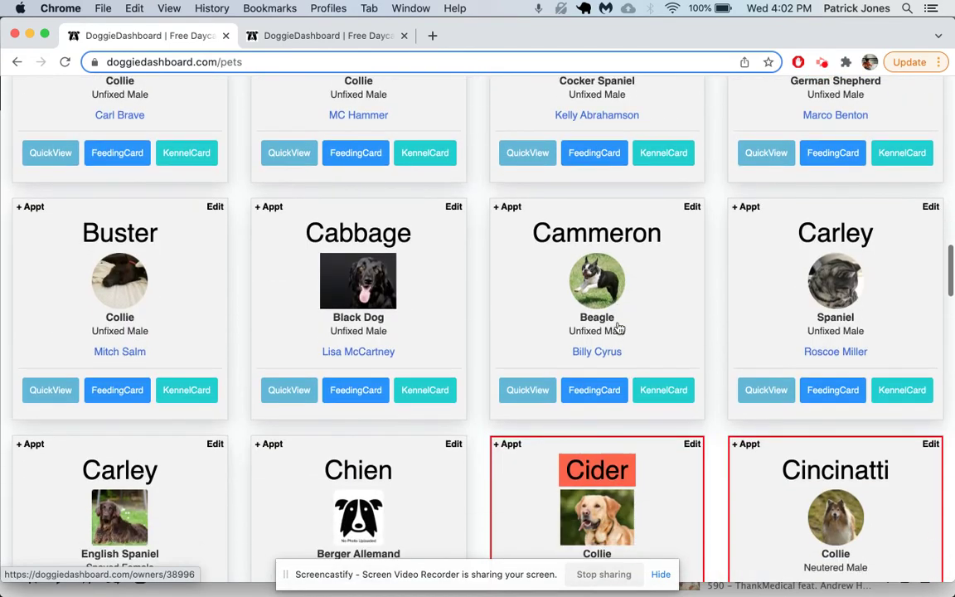
scroll(618, 324, up, 15)
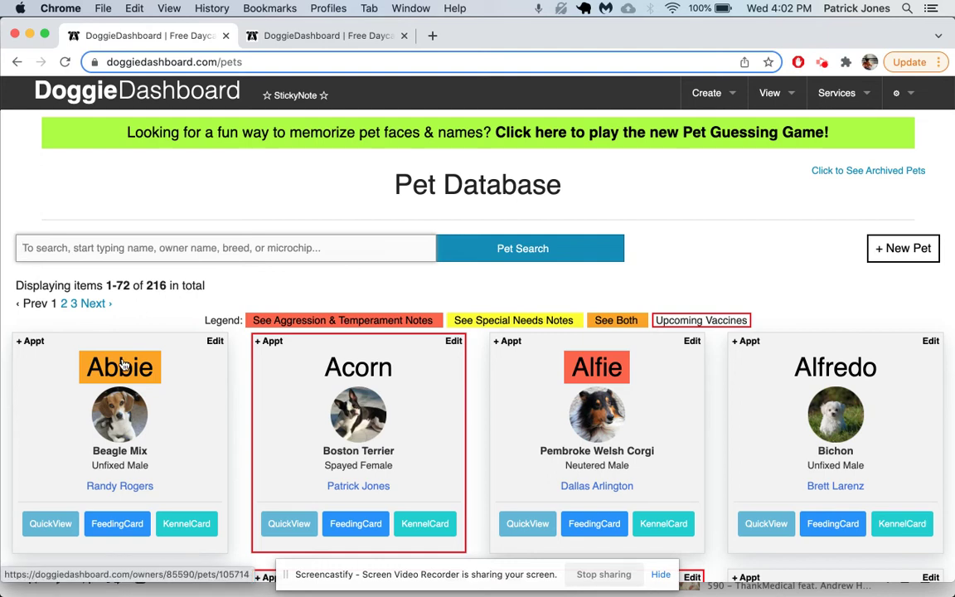
click(693, 346)
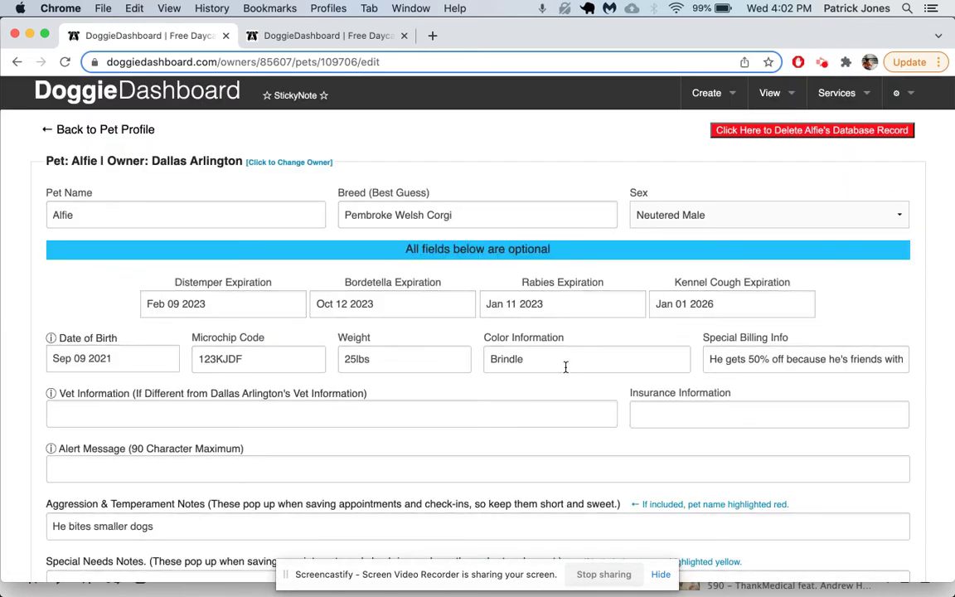
Add Walking Notes 'January 1: Went for a great walk' and 'January 5: The walk was super fast', then save
scroll(566, 367, down, 10)
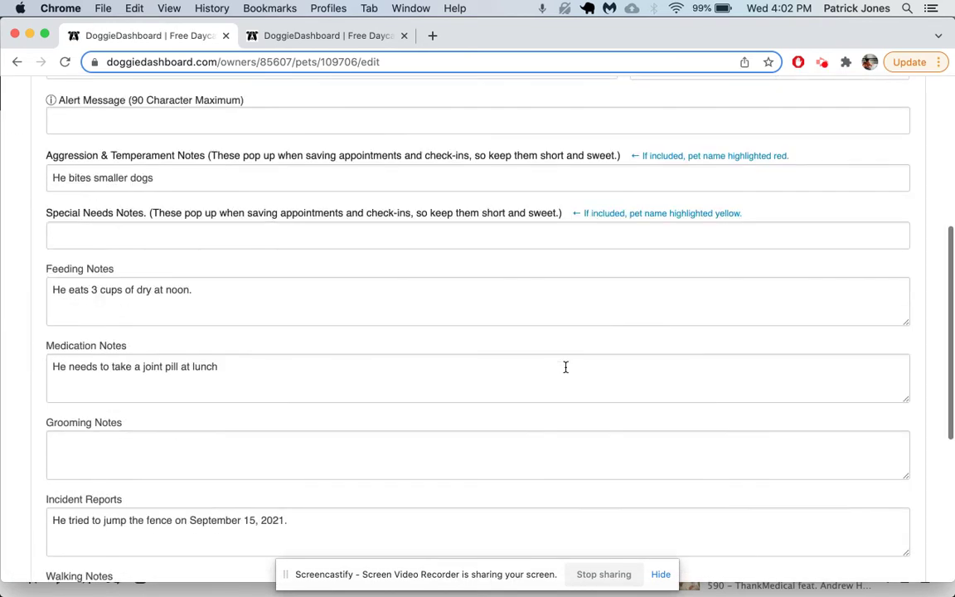
scroll(565, 366, down, 7)
click(73, 323)
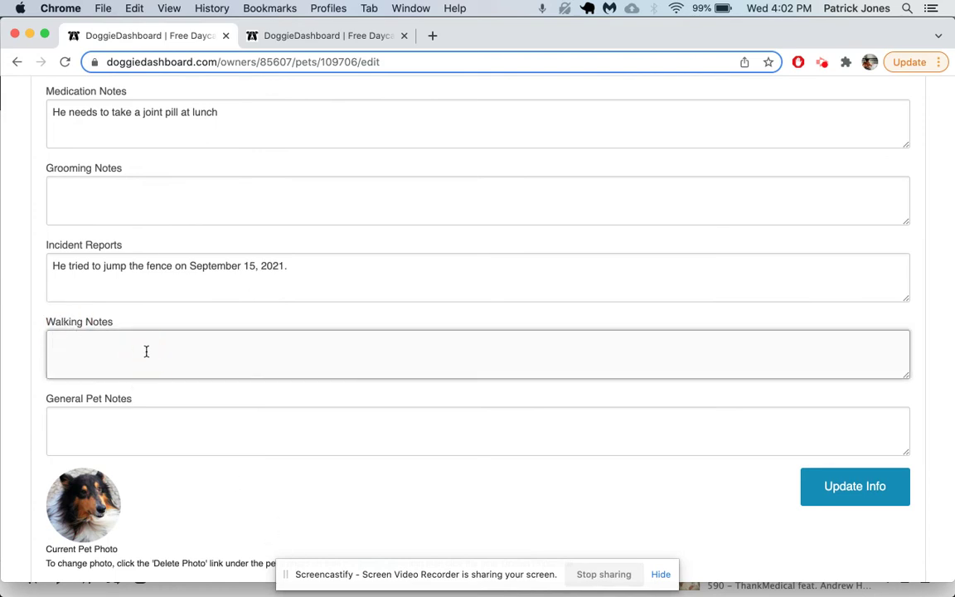
text(Januaey 1: WEnt for a great wla)
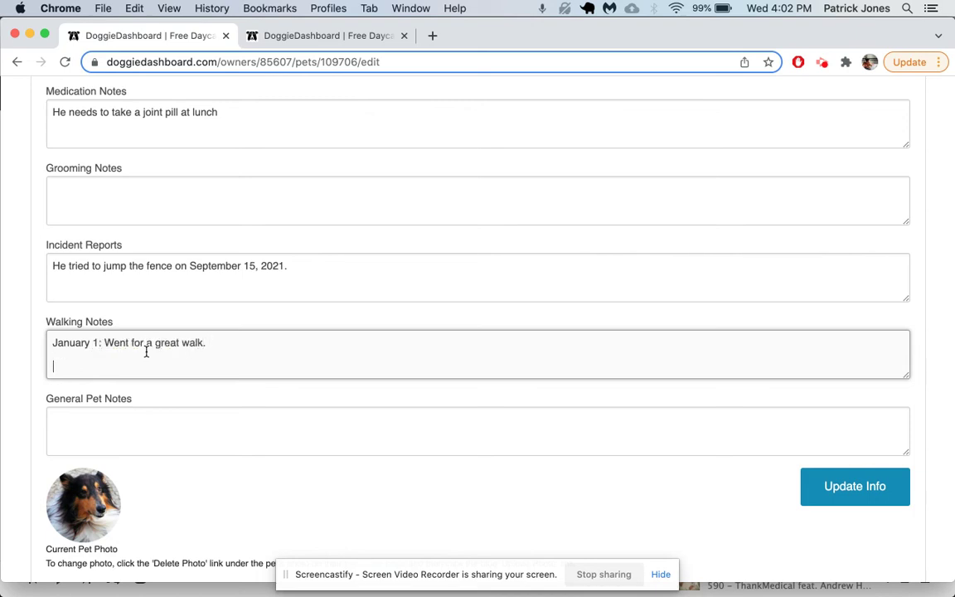
text(January 5: The walk was super fast.)
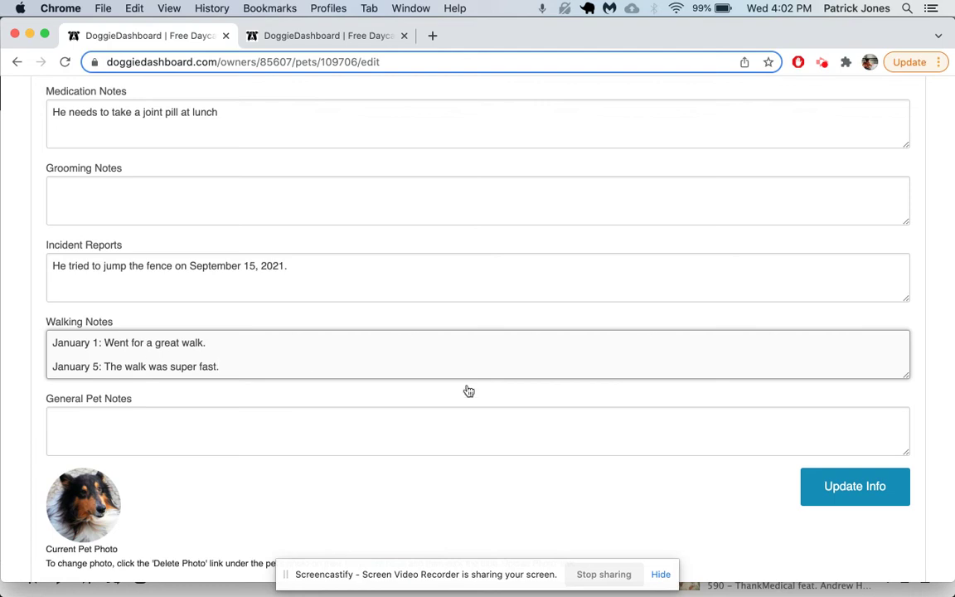
click(854, 484)
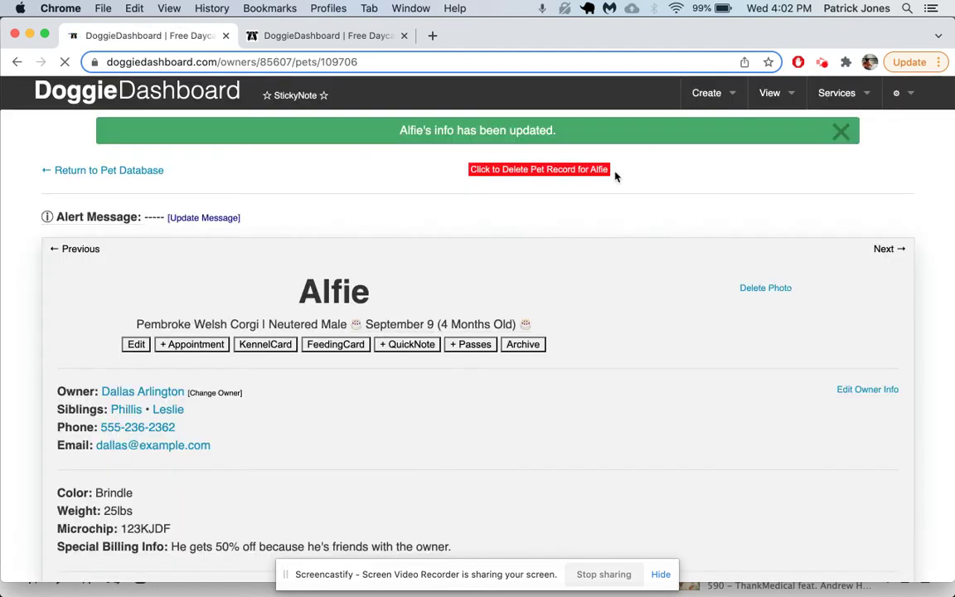
scroll(519, 405, down, 10)
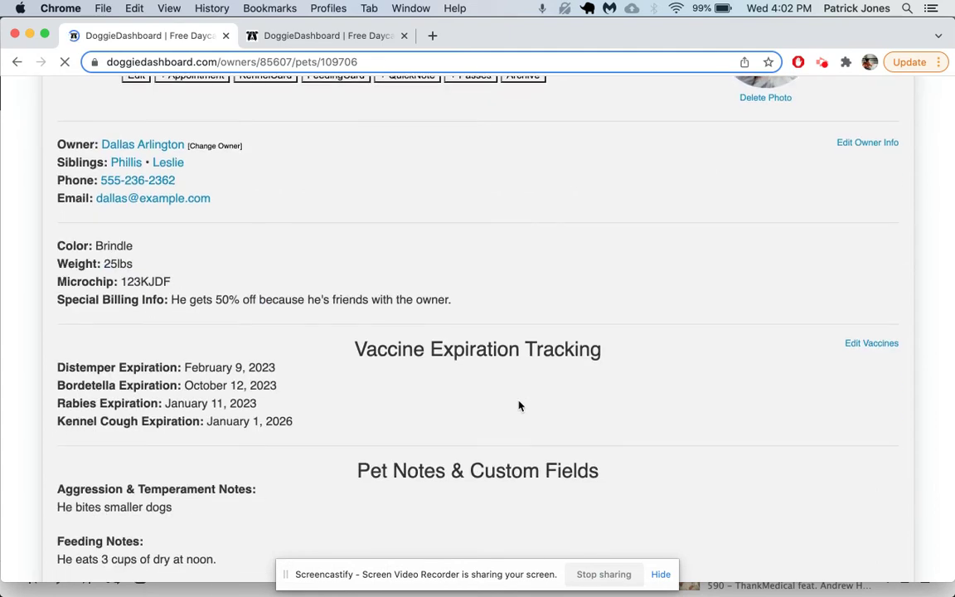
drag(90, 412, 241, 411)
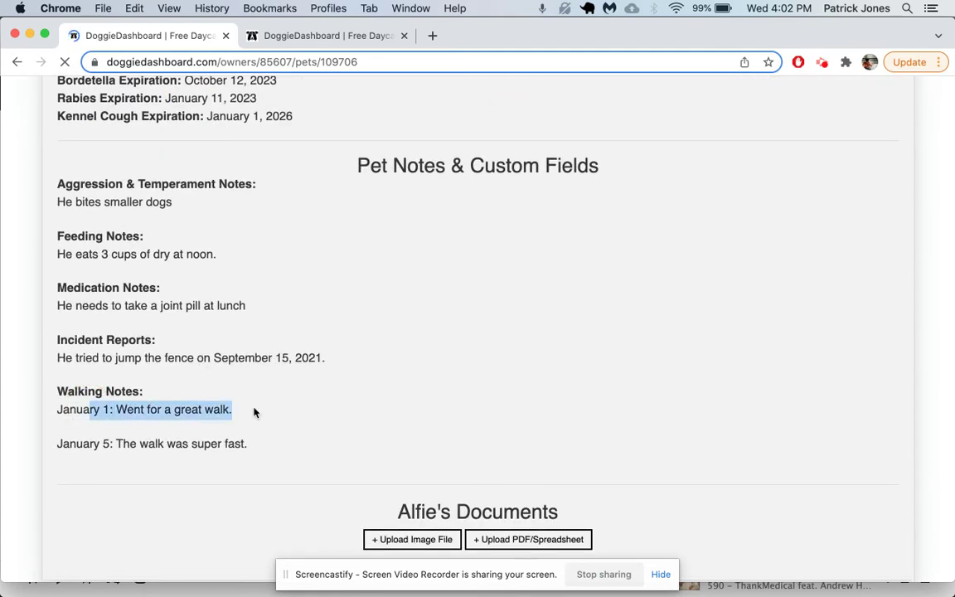
click(286, 412)
scroll(286, 414, down, 5)
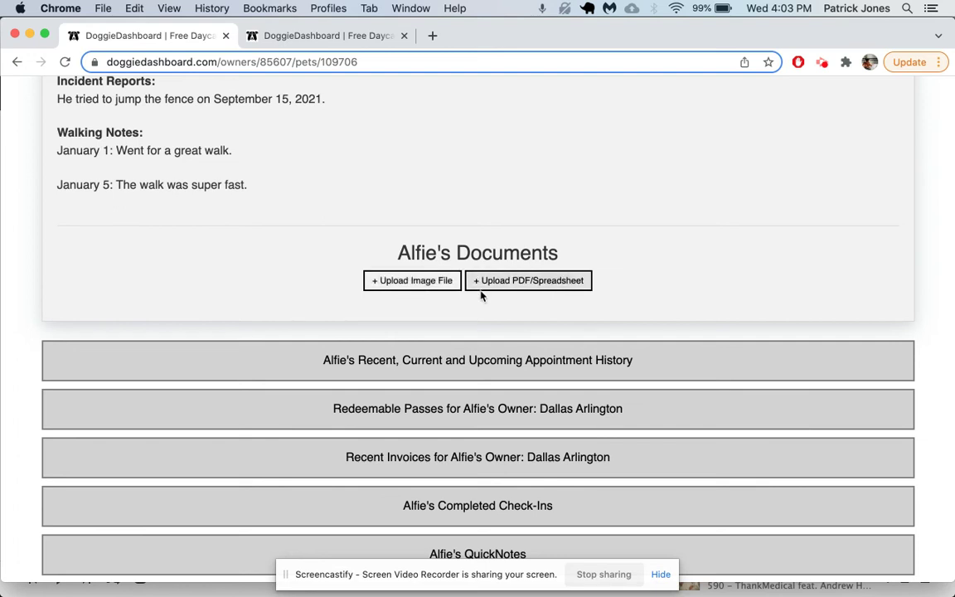
Upload greyhound.jpg from the DoggieDashboard folder as a new image document for Alfie
click(403, 281)
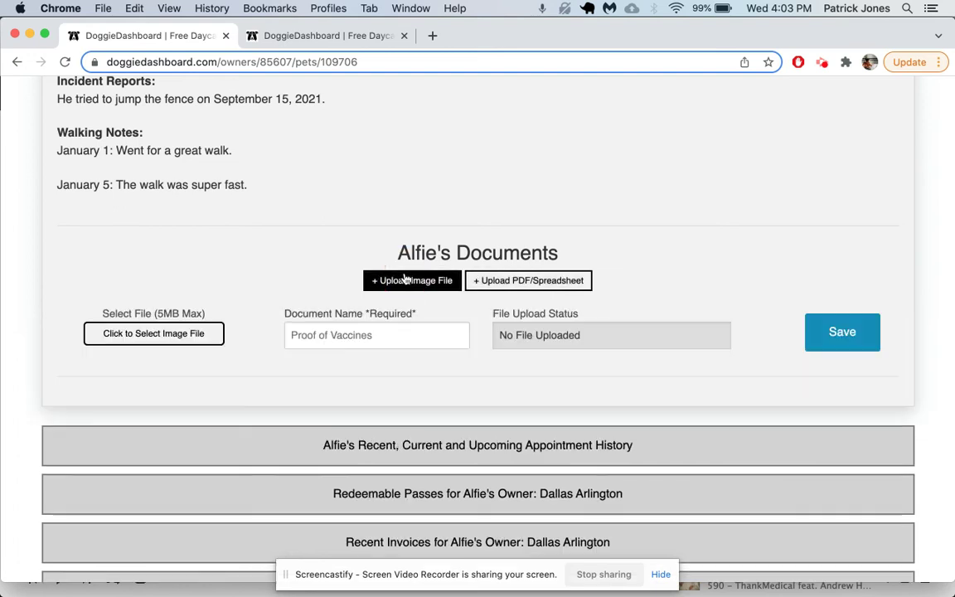
click(122, 336)
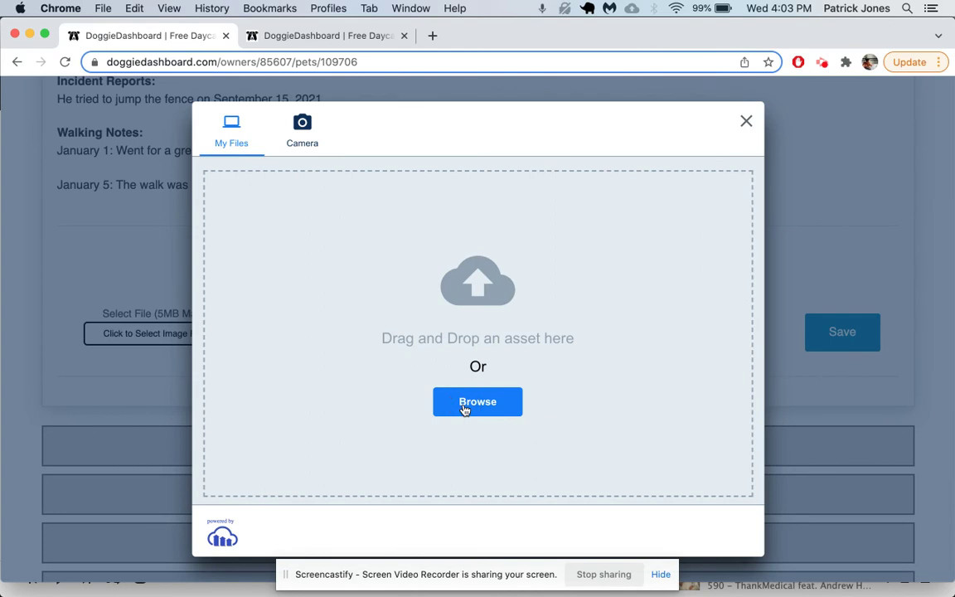
click(464, 407)
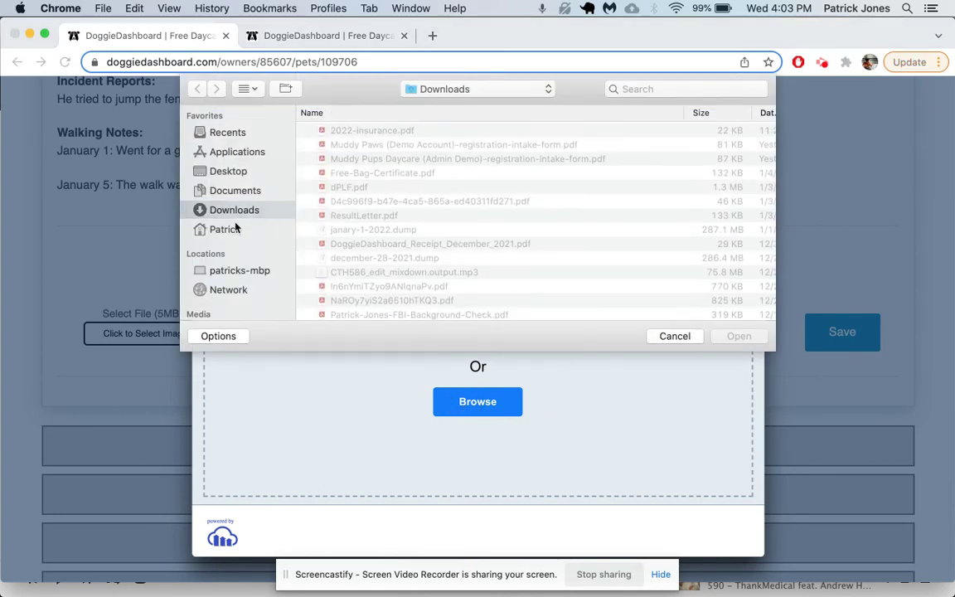
click(224, 229)
double_click(374, 132)
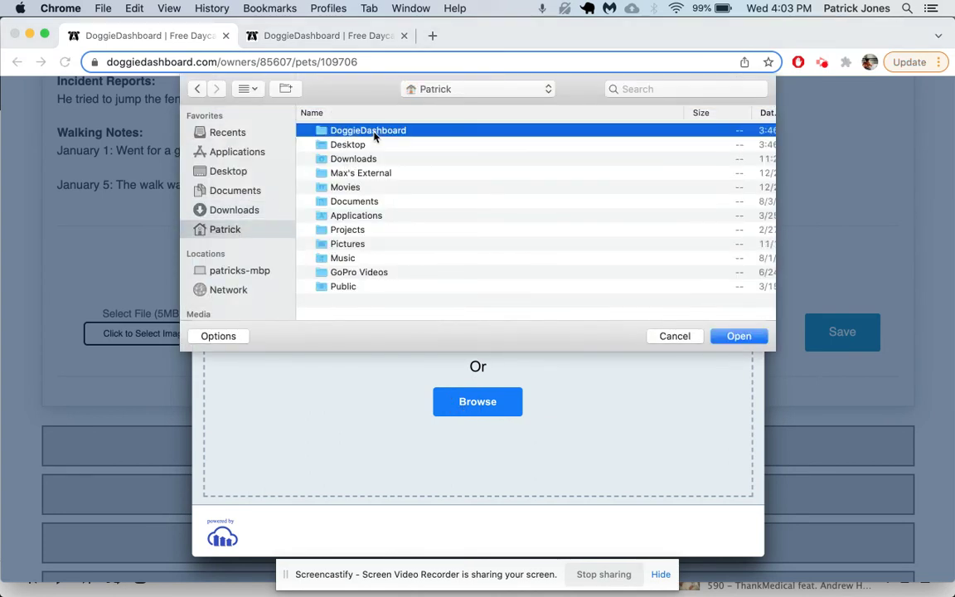
scroll(417, 206, down, 5)
scroll(417, 205, down, 5)
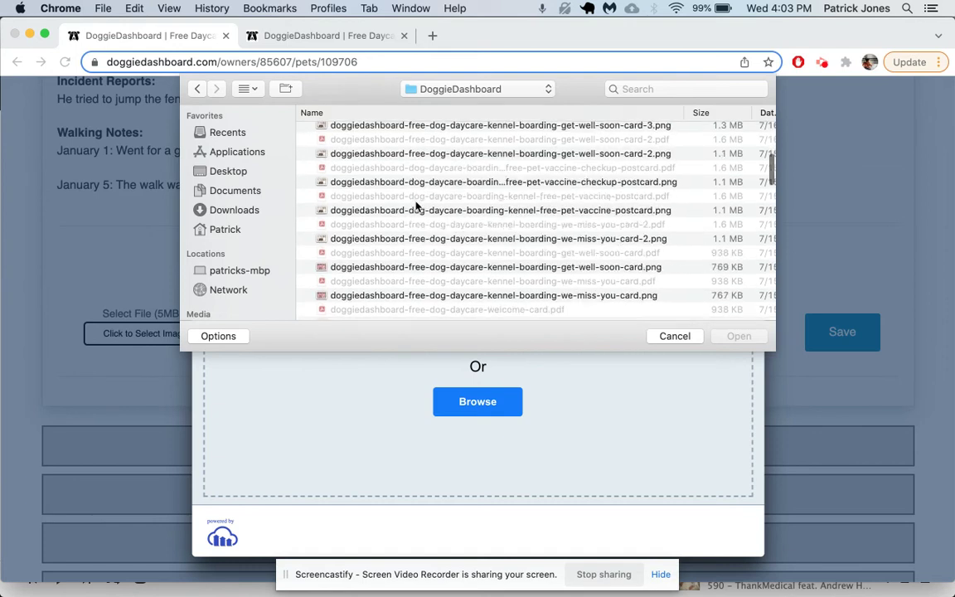
scroll(390, 228, down, 1)
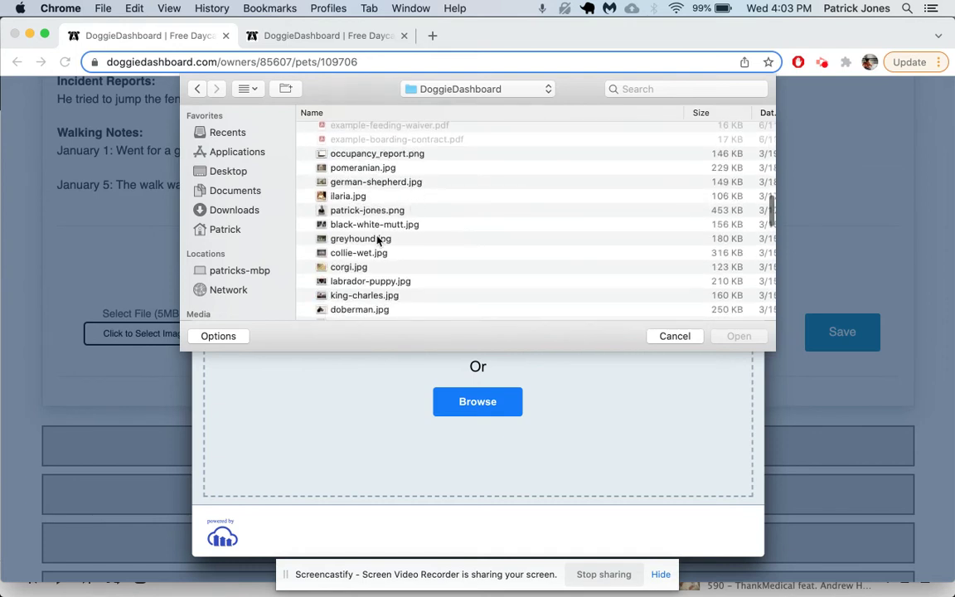
click(374, 240)
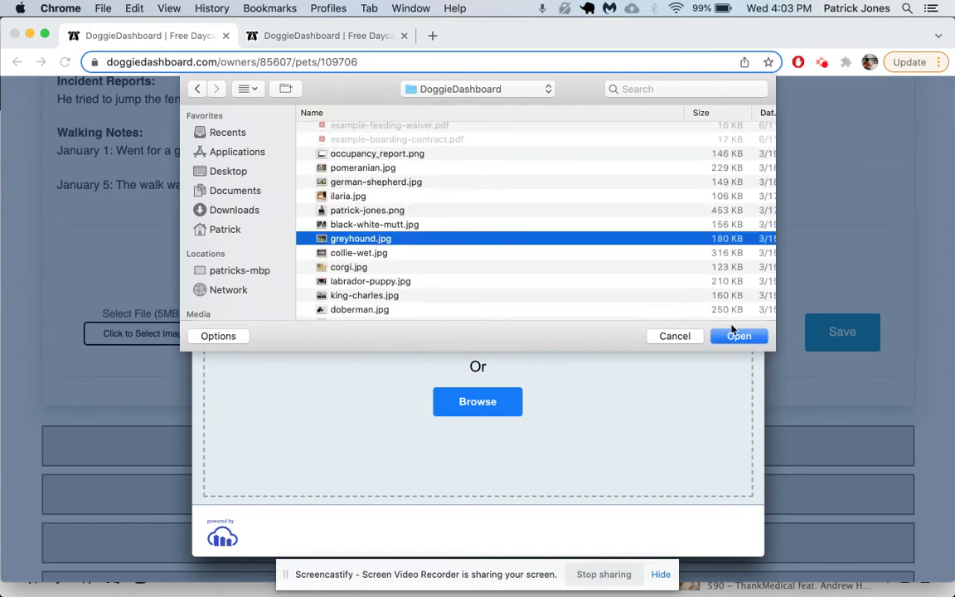
click(737, 337)
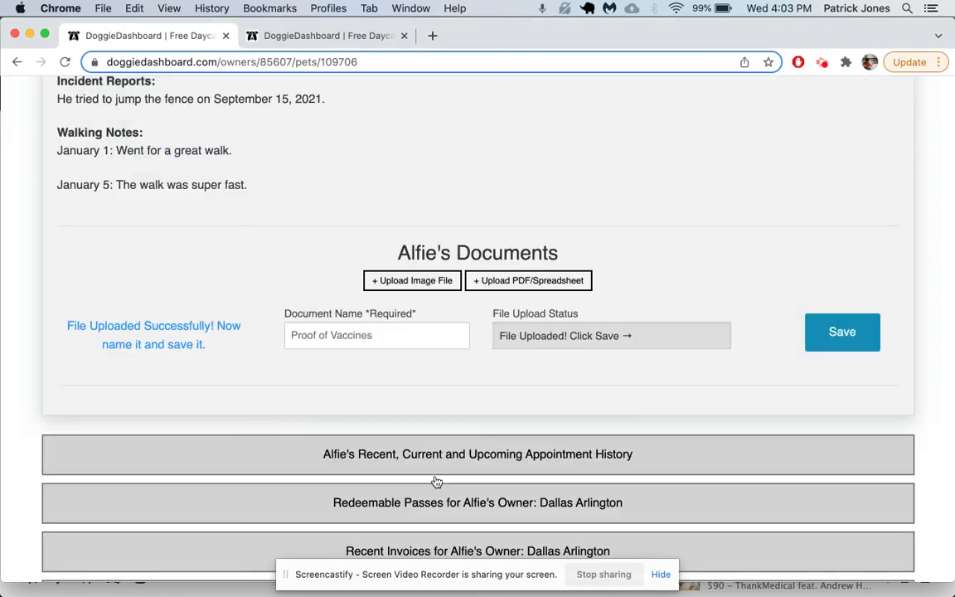
click(410, 335)
text(Boarding )
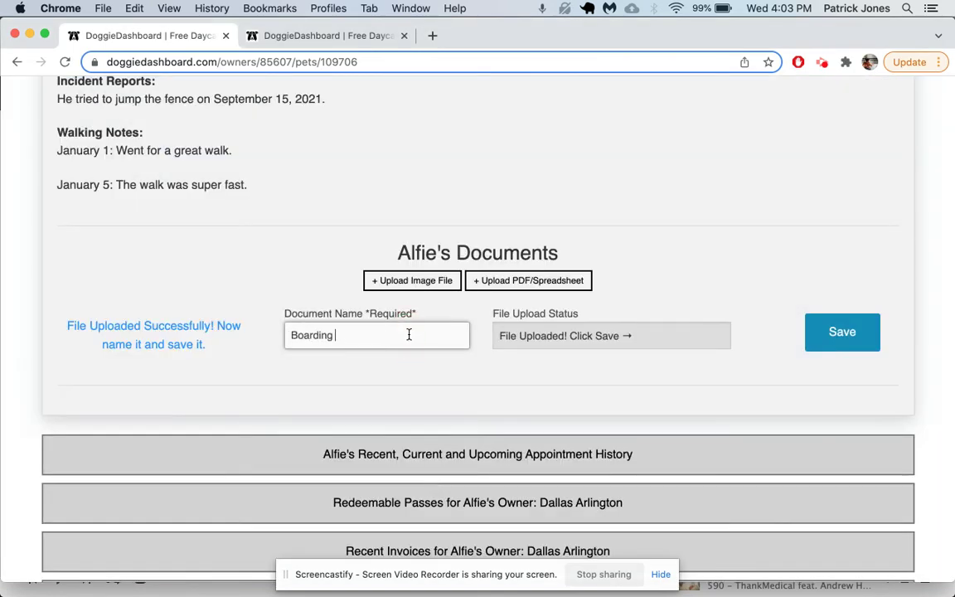
text(Contract)
click(813, 345)
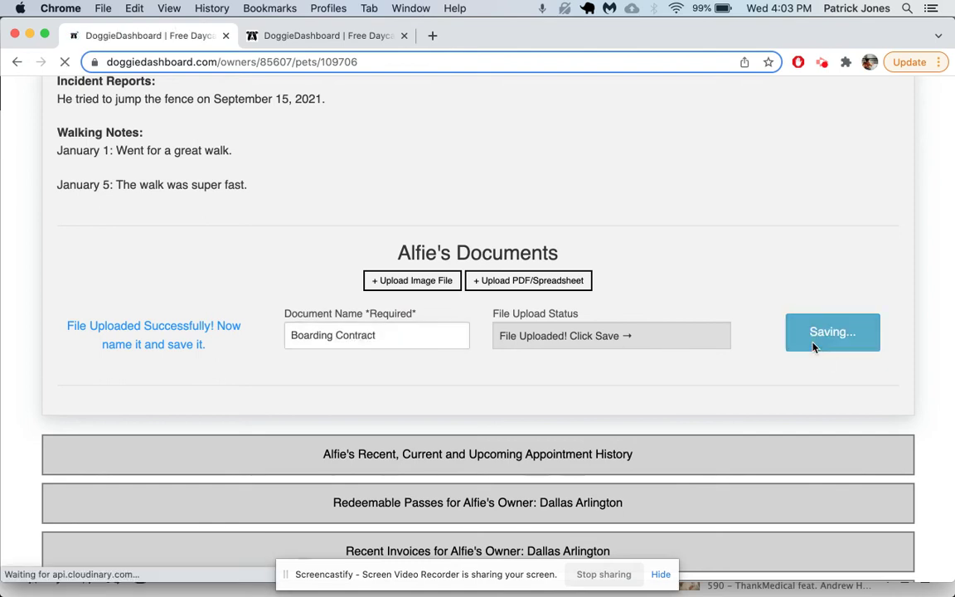
scroll(726, 348, down, 10)
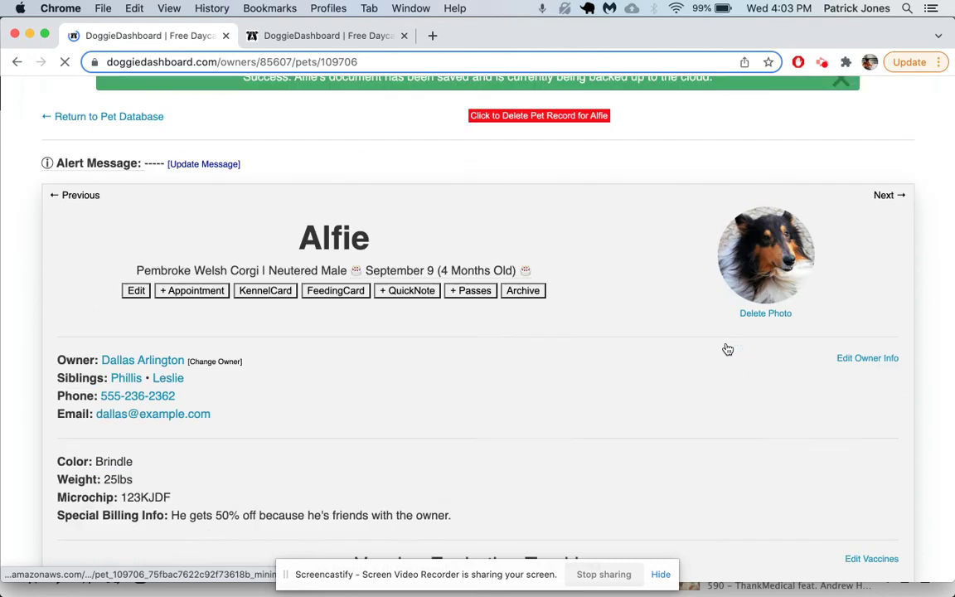
scroll(726, 349, down, 3)
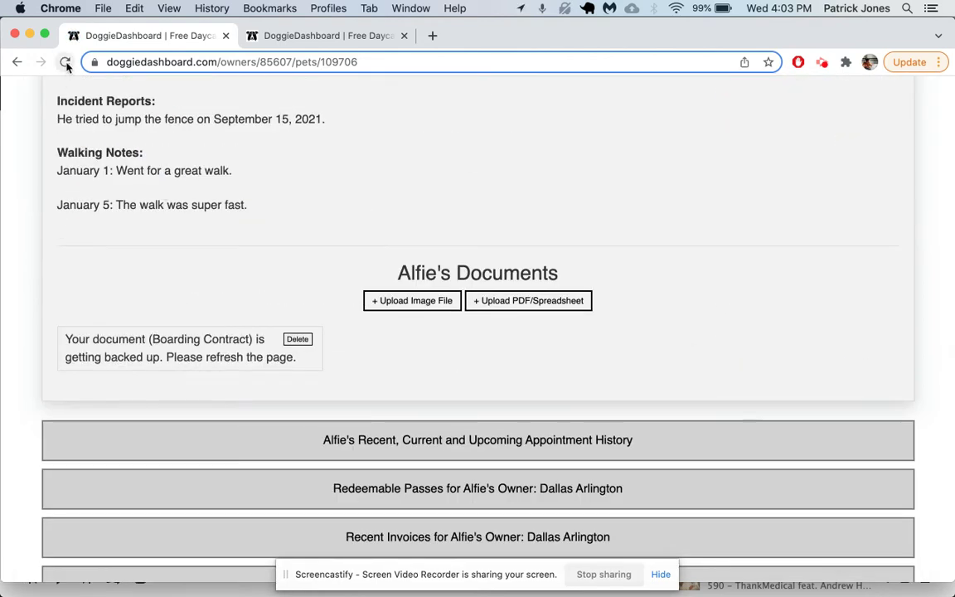
click(66, 63)
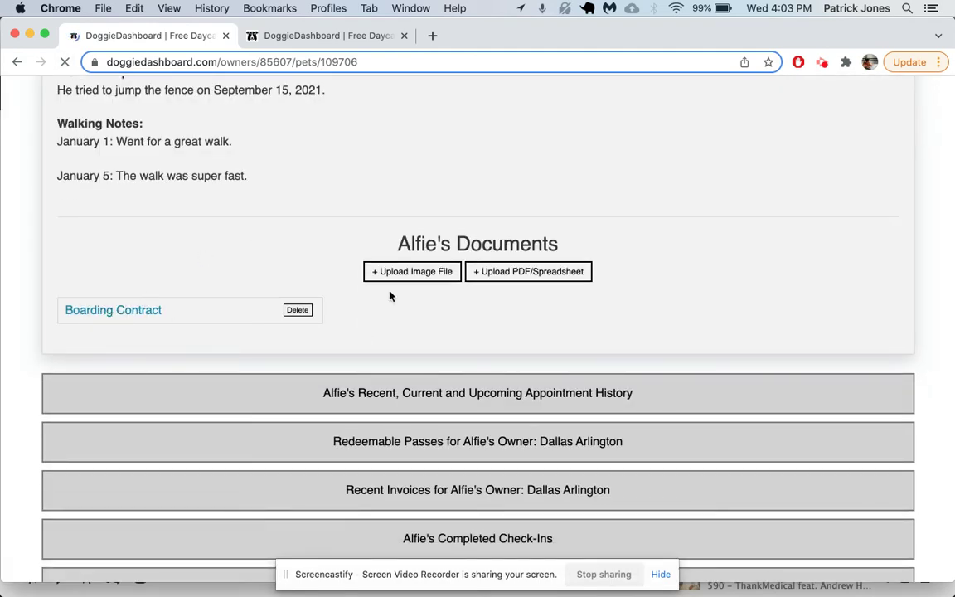
scroll(390, 296, down, 3)
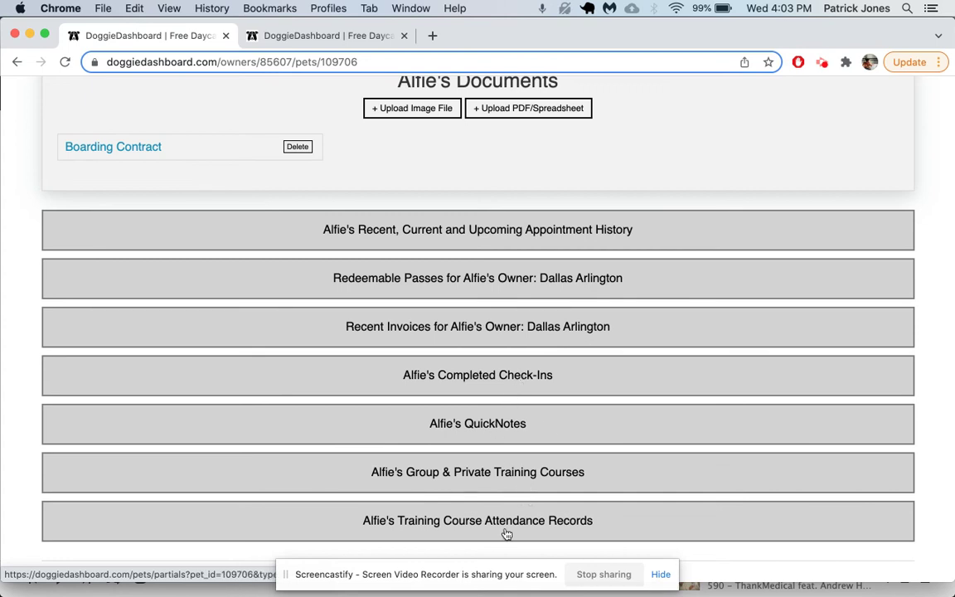
scroll(519, 489, down, 2)
scroll(523, 484, up, 5)
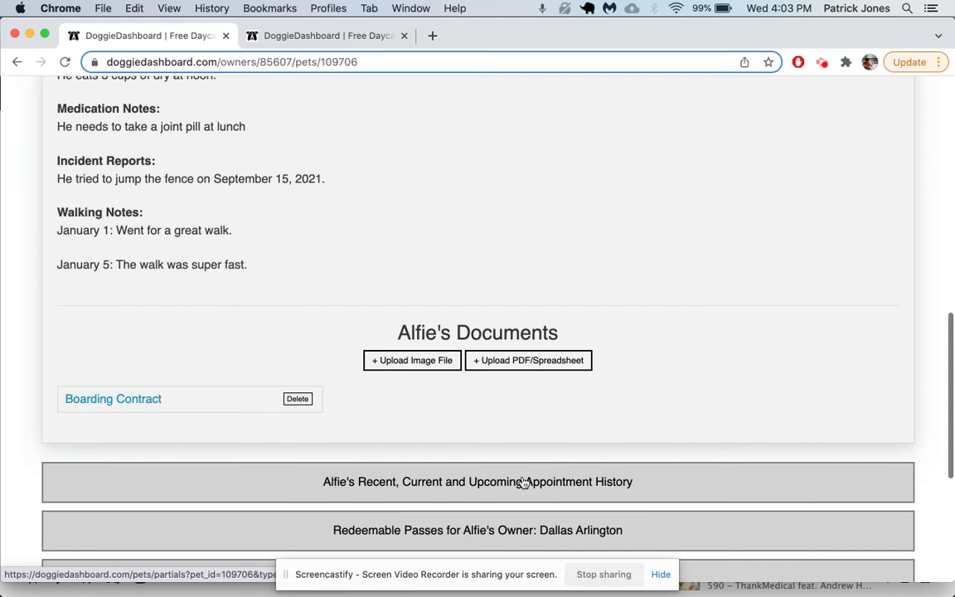
scroll(523, 483, up, 10)
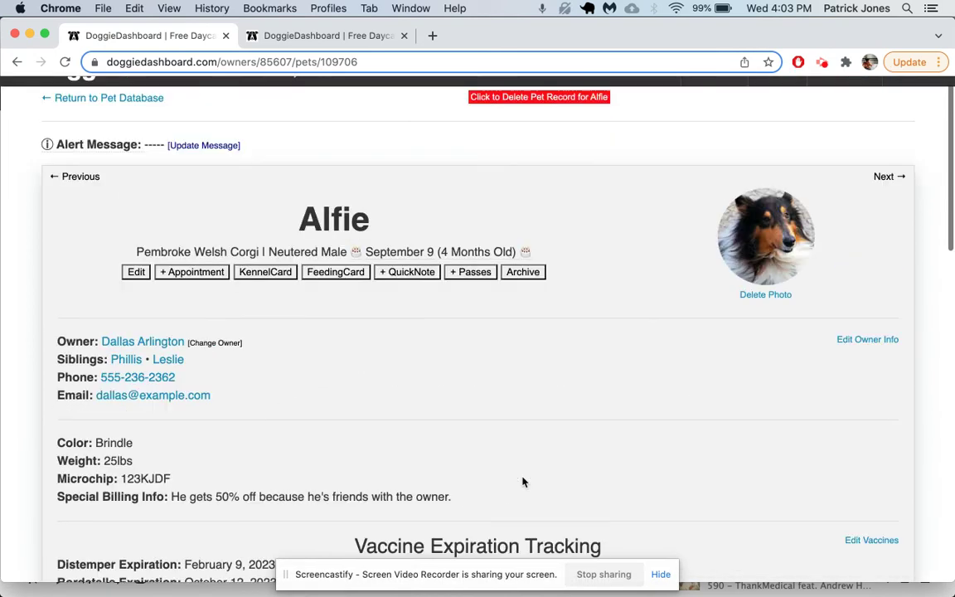
scroll(522, 483, up, 1)
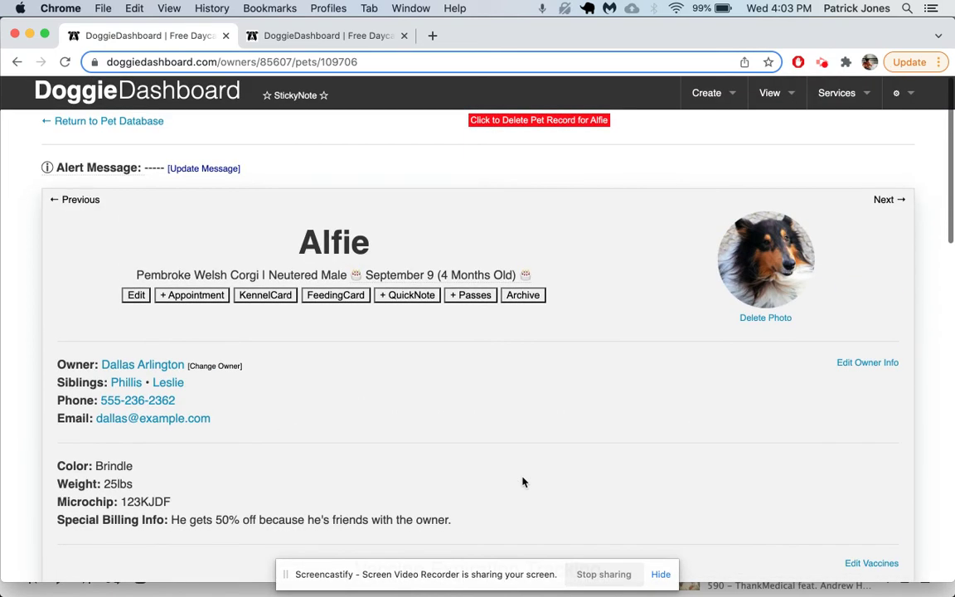
Save the alert 'Make sure that they pay $100 for the last appointment.' and return home
click(236, 171)
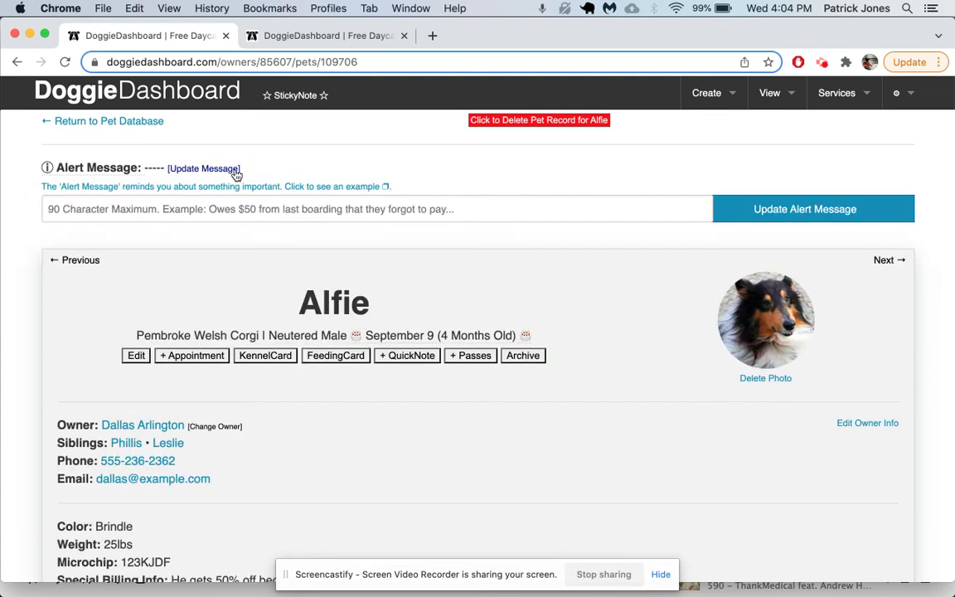
click(189, 213)
text(Make s)
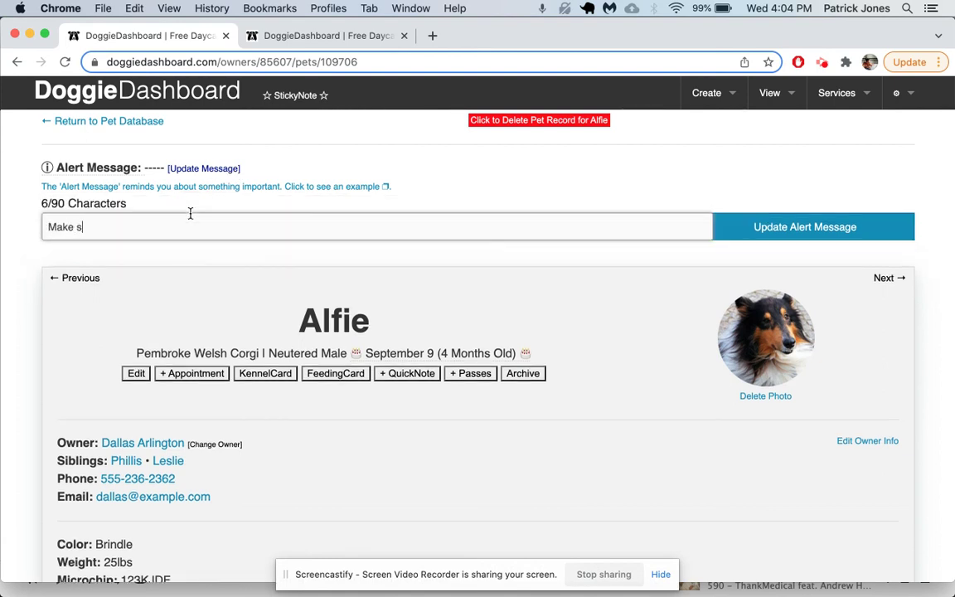
text(ure that they pay $100 for the last p)
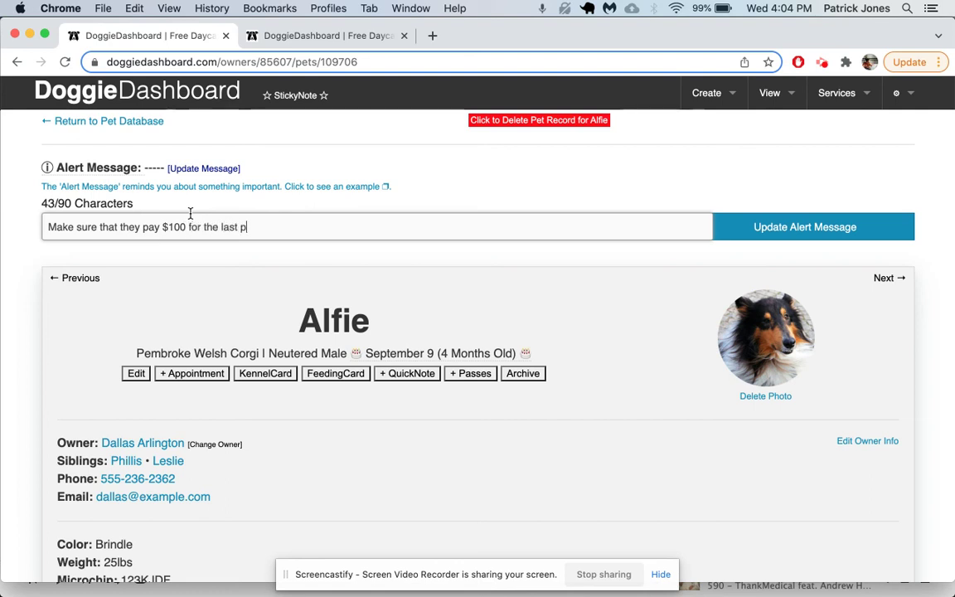
key(BackSpace)
text(appointment.)
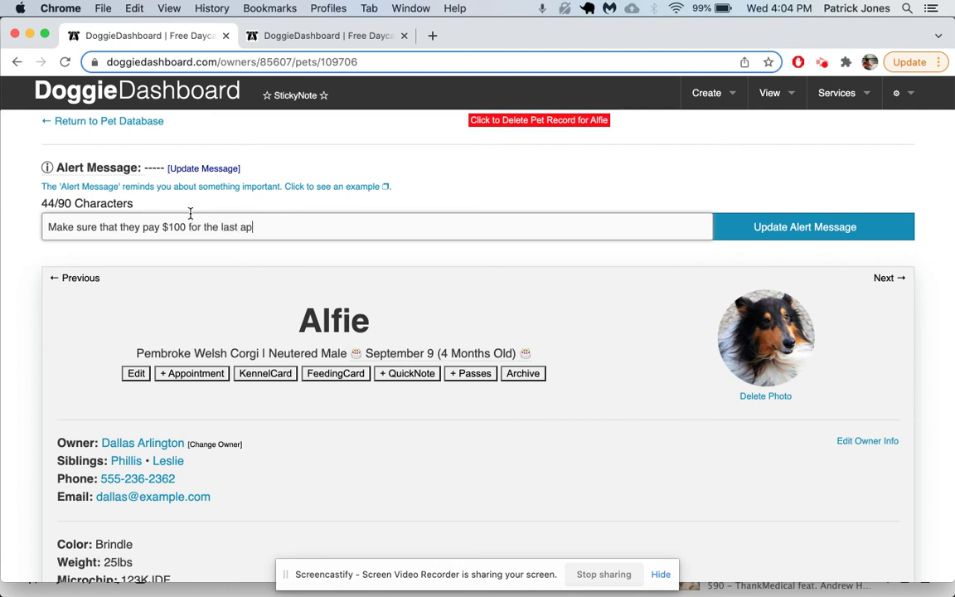
click(827, 232)
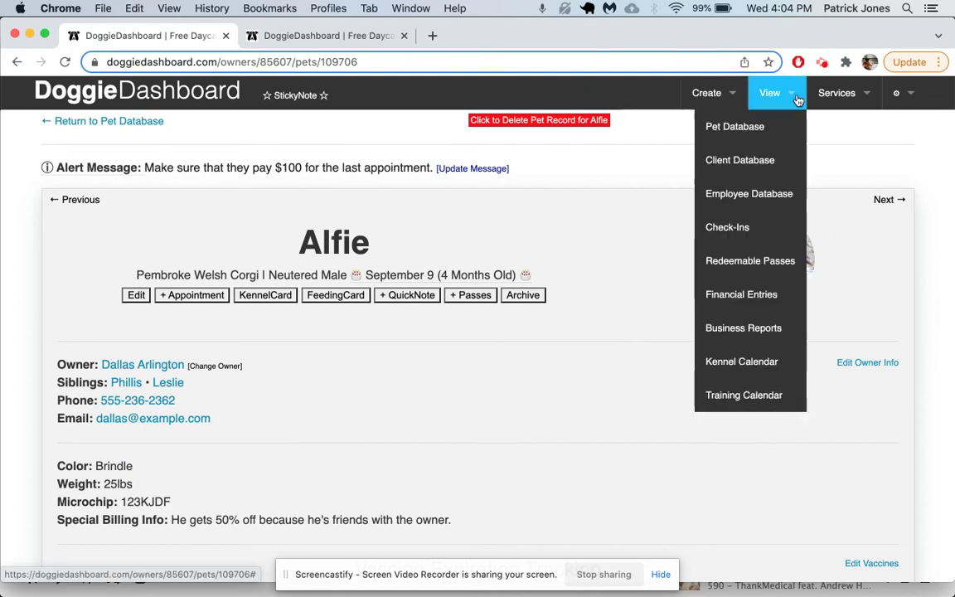
click(207, 96)
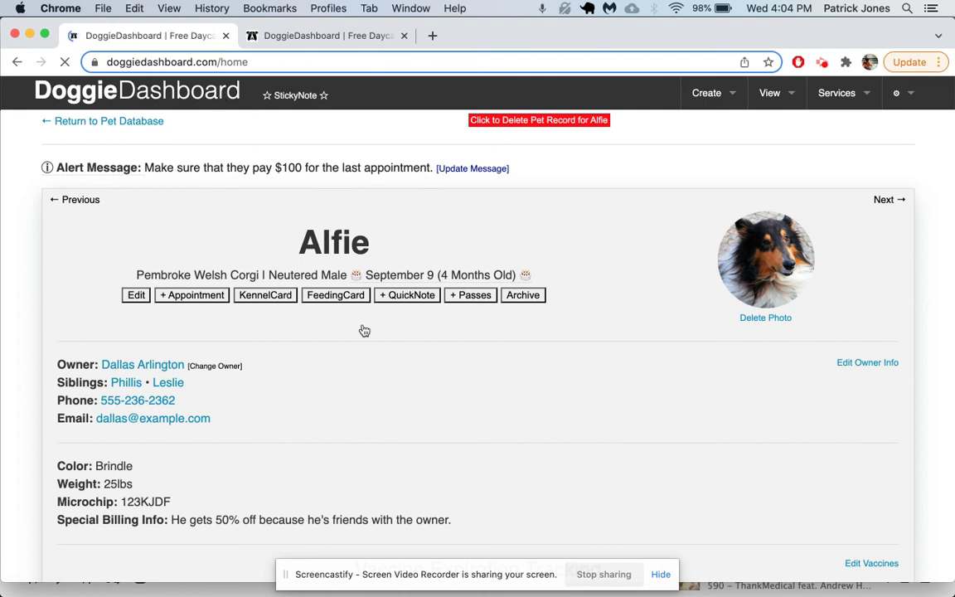
Check Alfie's alert and aggression notes on a Jan 14 appointment form, then discard it
scroll(364, 331, down, 1)
scroll(365, 330, down, 10)
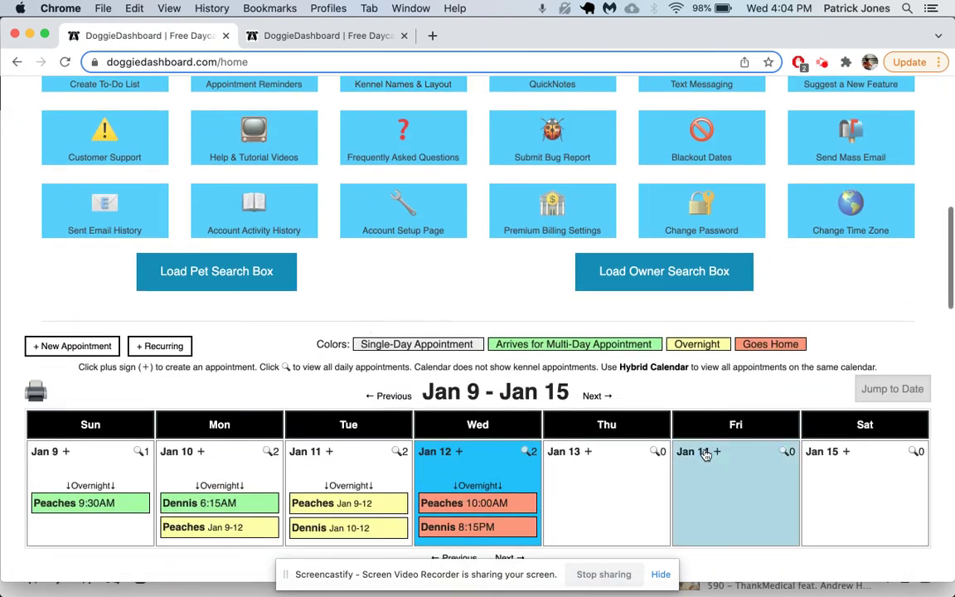
click(715, 451)
text(alf)
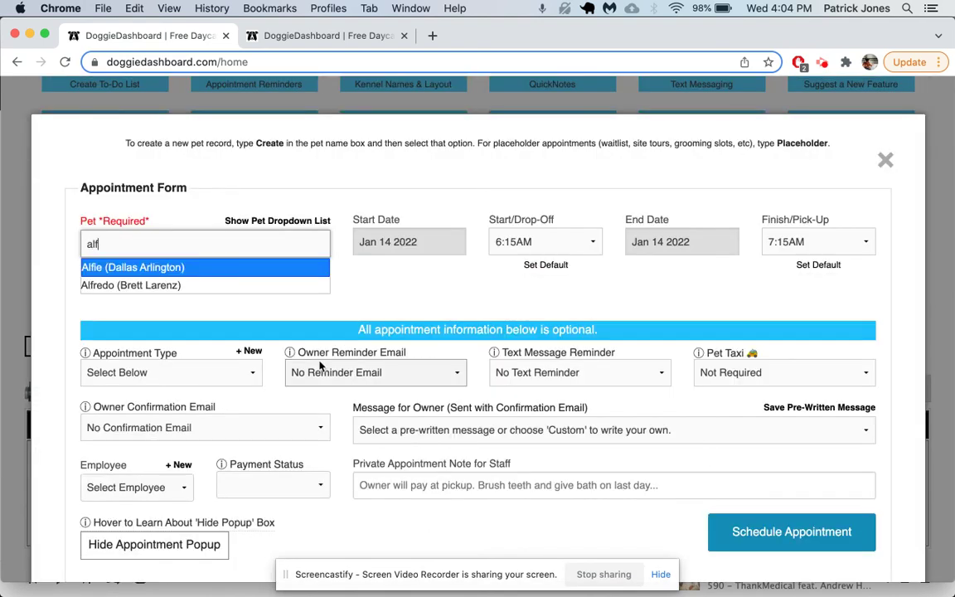
click(253, 269)
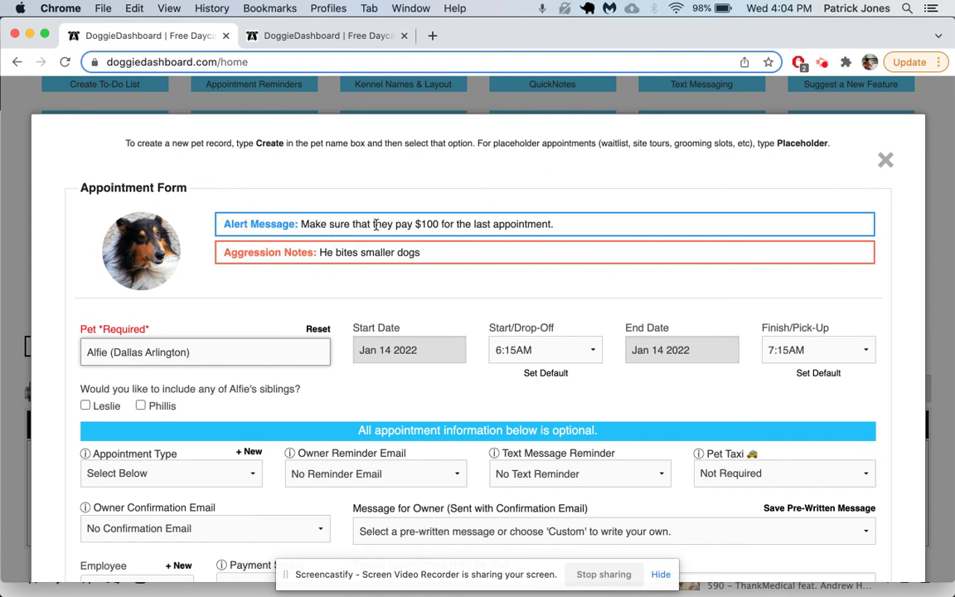
triple_click(375, 224)
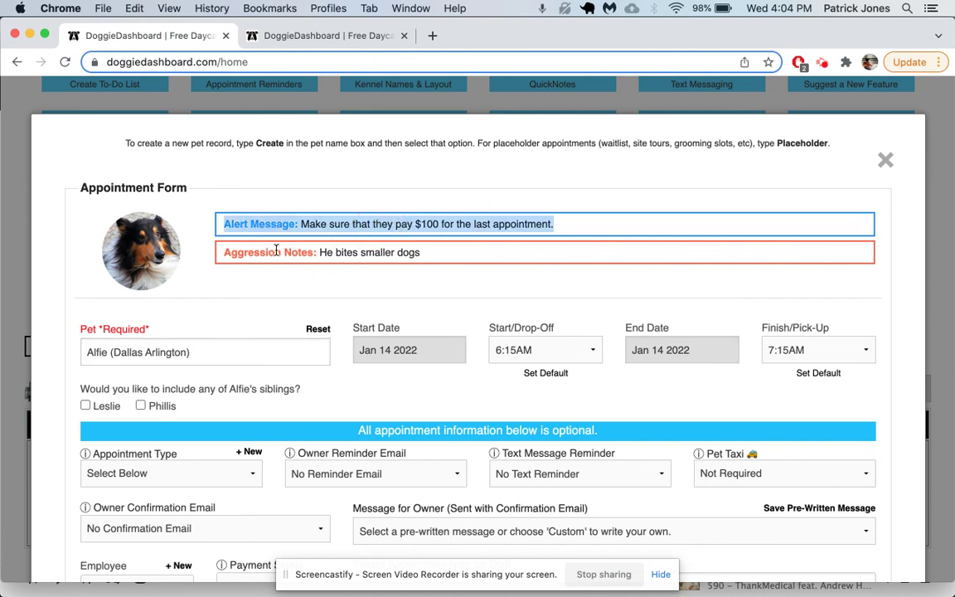
triple_click(393, 253)
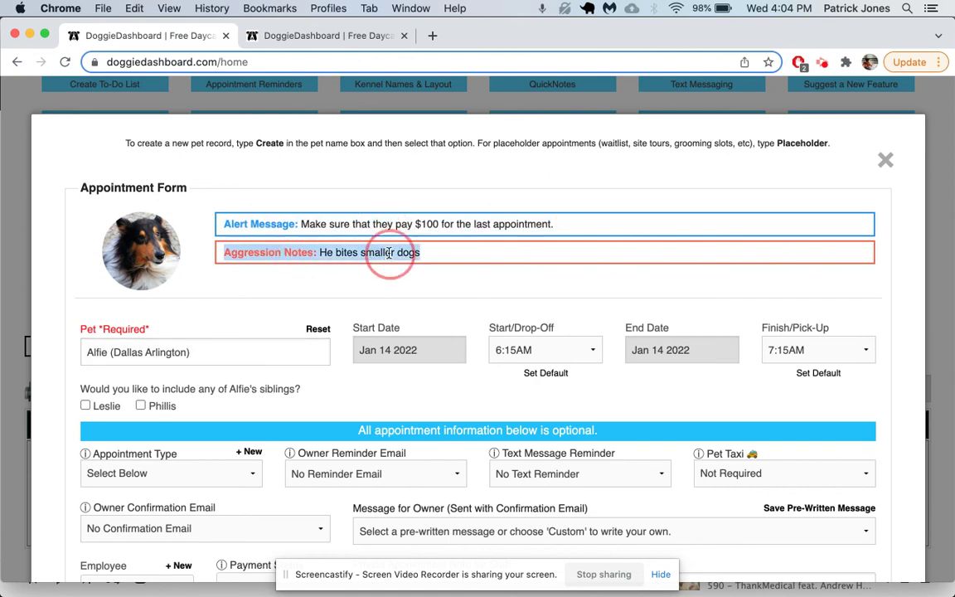
click(424, 284)
click(885, 160)
Go to the Check-Ins page from the View menu
scroll(711, 198, up, 3)
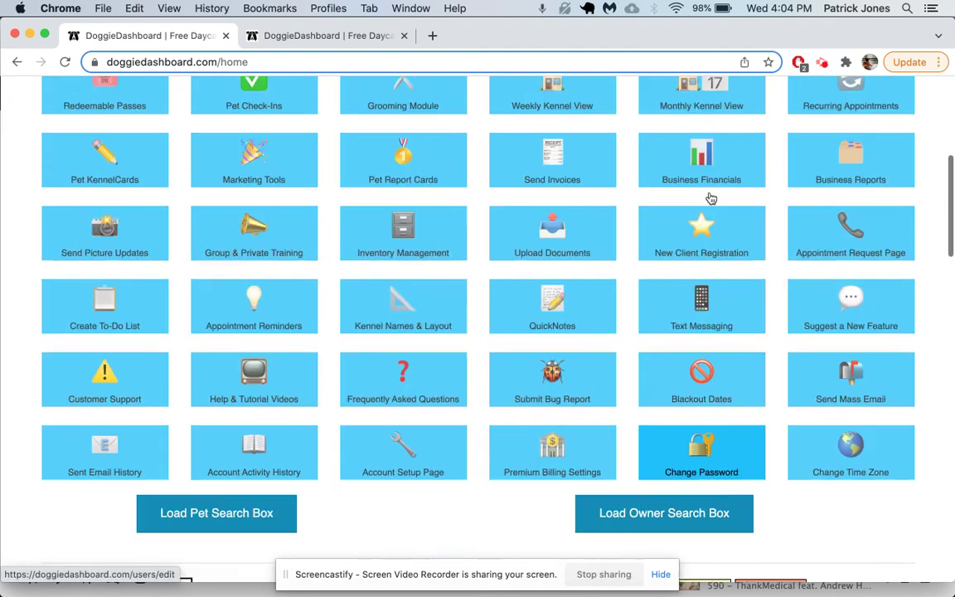
scroll(711, 199, up, 5)
click(770, 93)
click(744, 229)
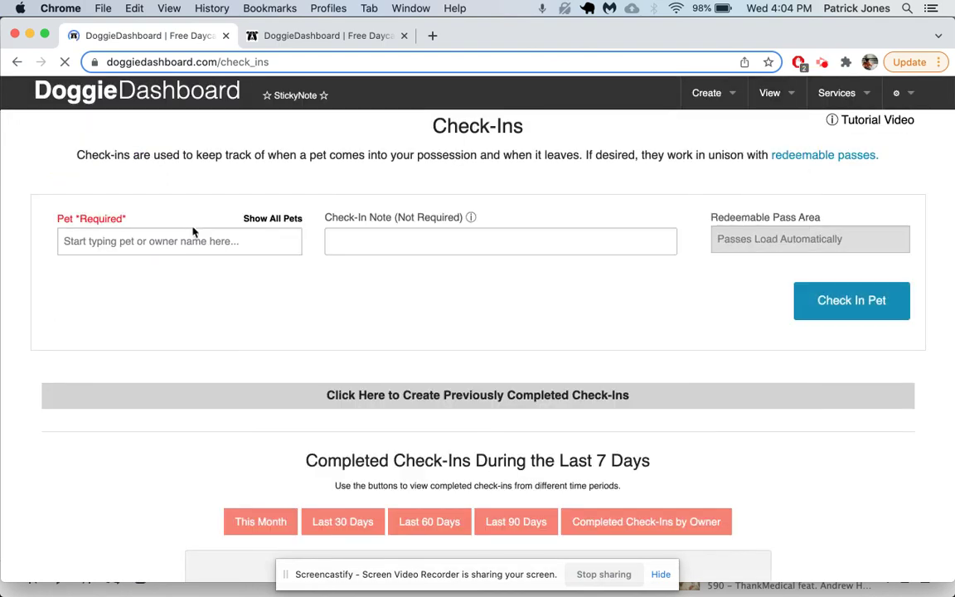
click(190, 235)
text(alfie)
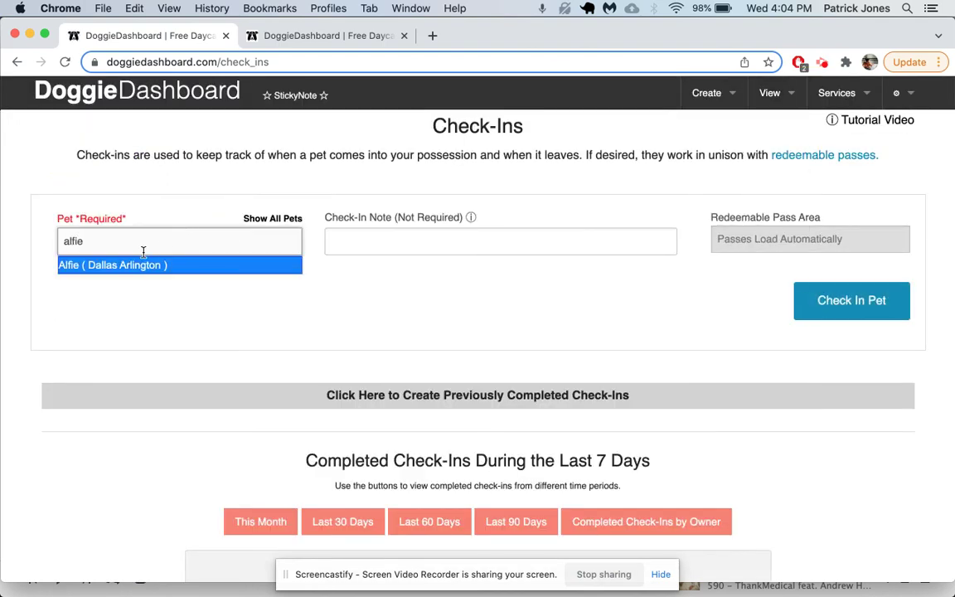
click(133, 265)
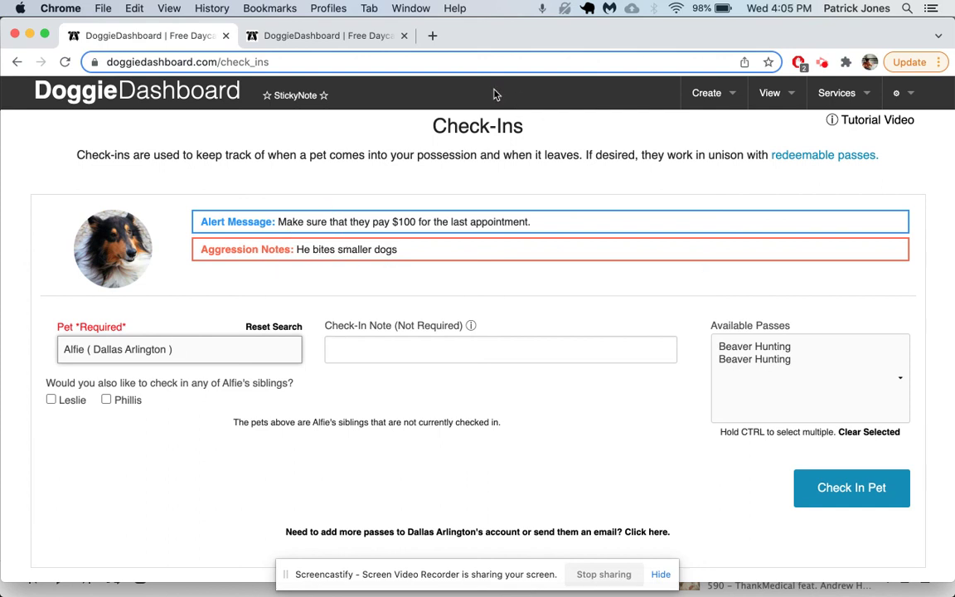
click(359, 37)
click(190, 39)
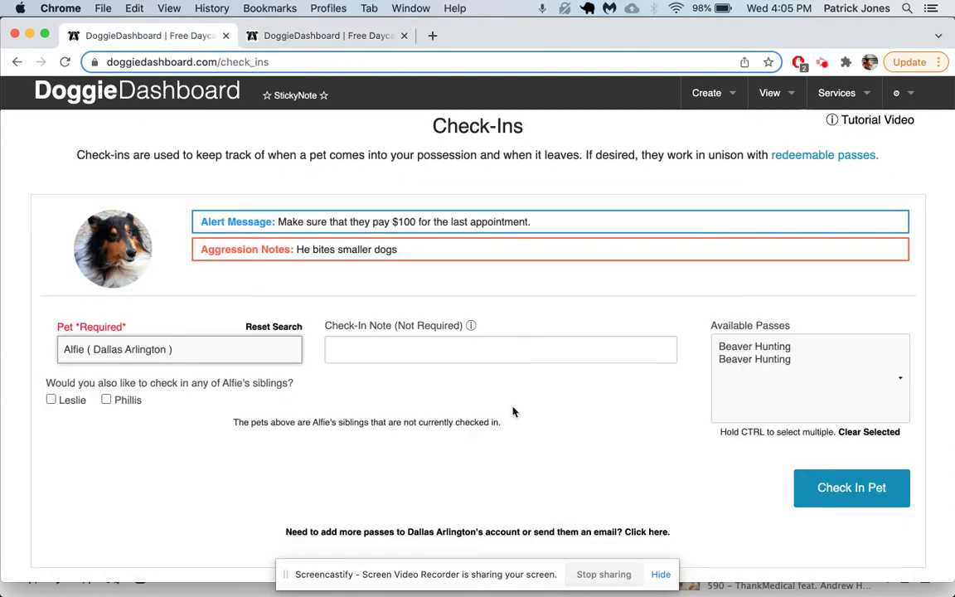